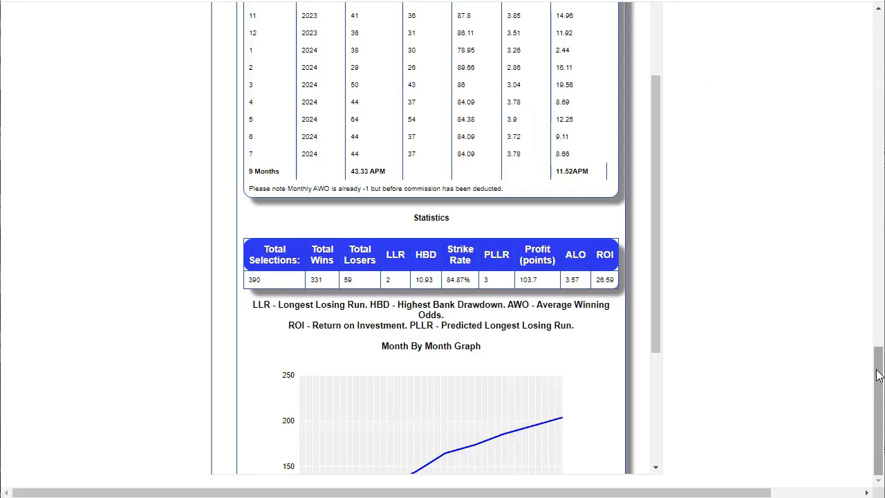
Review the saved lay method's filter settings and its race selections for 30/7/2024, including the Arrow and Price Move columns.
drag(878, 374, 877, 18)
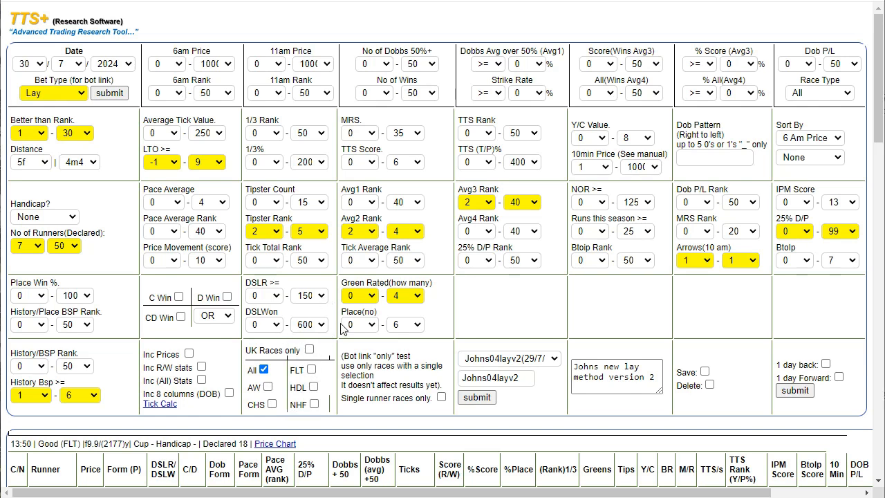
scroll(339, 331, down, 3)
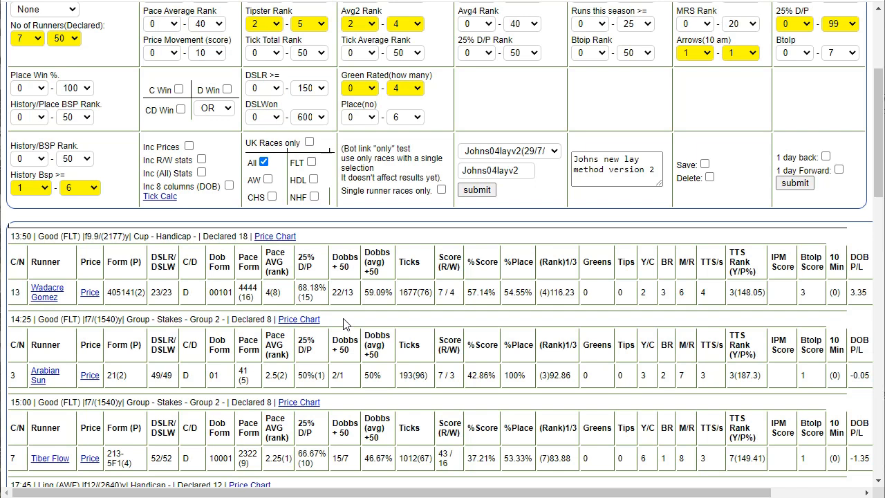
scroll(346, 323, down, 1)
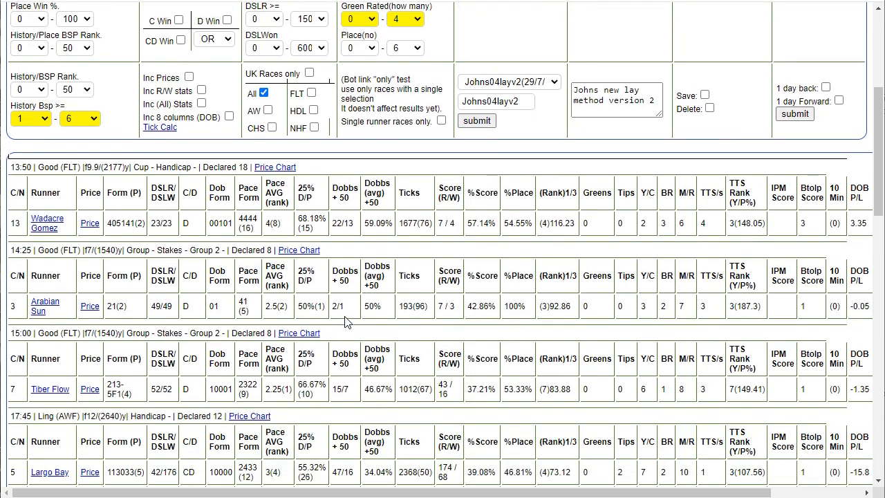
scroll(345, 322, down, 1)
scroll(346, 316, down, 1)
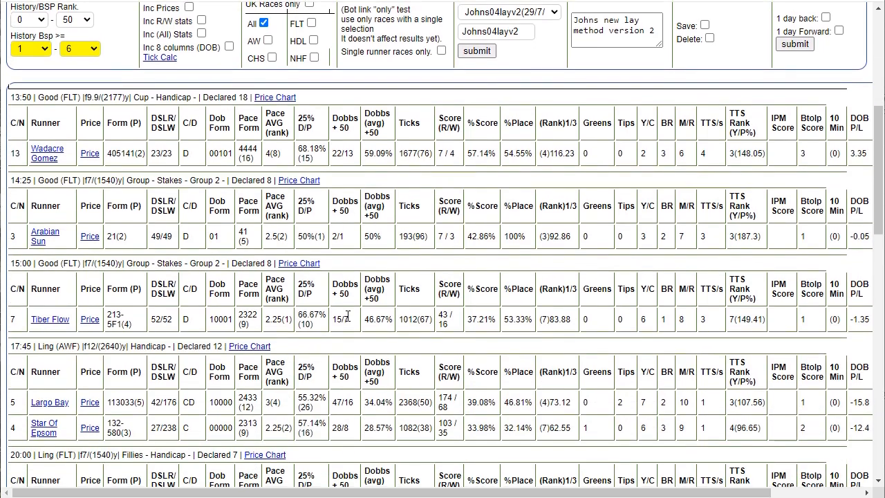
scroll(349, 316, up, 3)
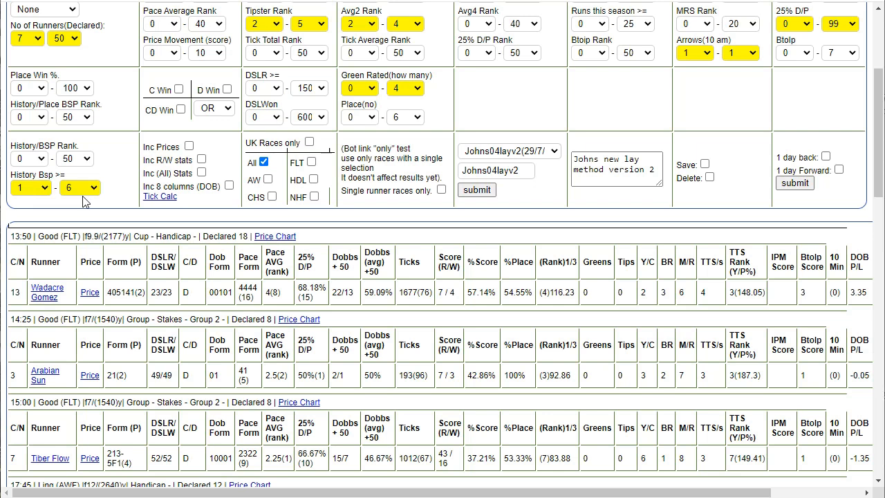
scroll(304, 317, down, 1)
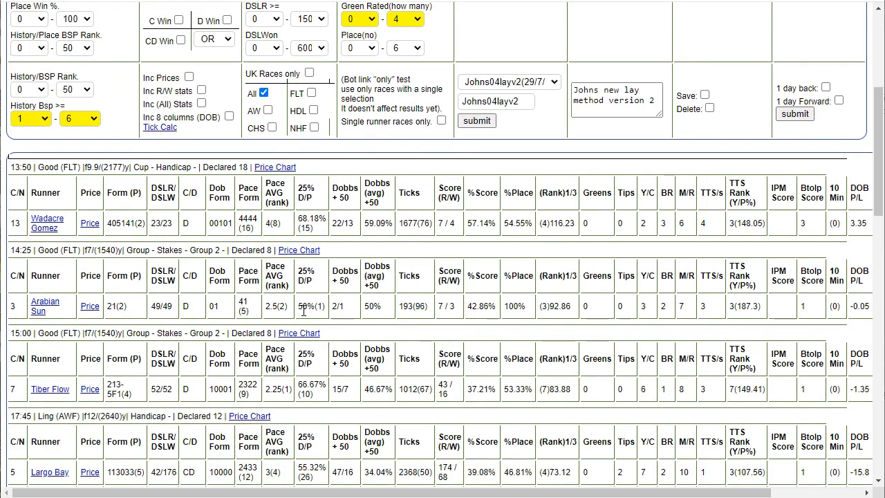
scroll(304, 305, down, 3)
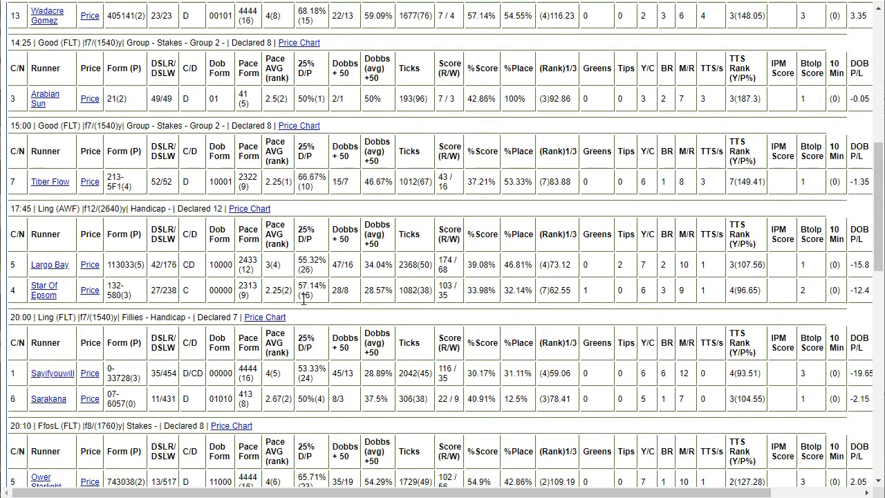
drag(345, 493, 438, 493)
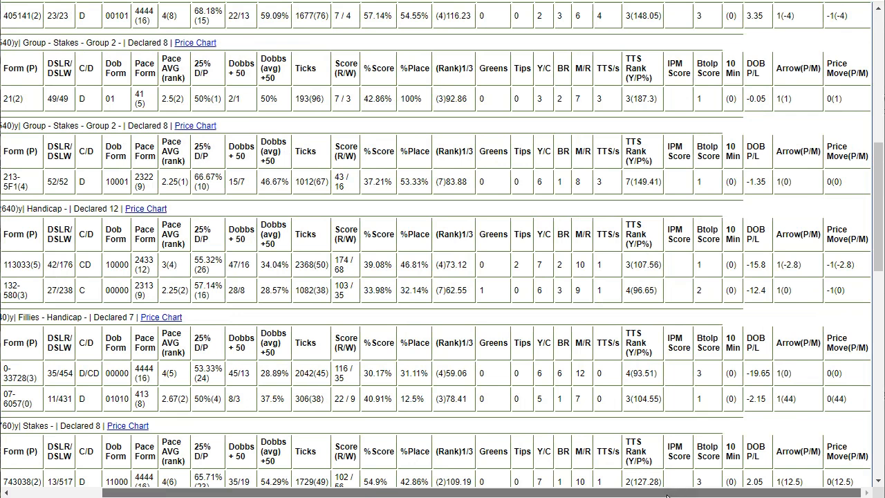
drag(667, 496, 625, 492)
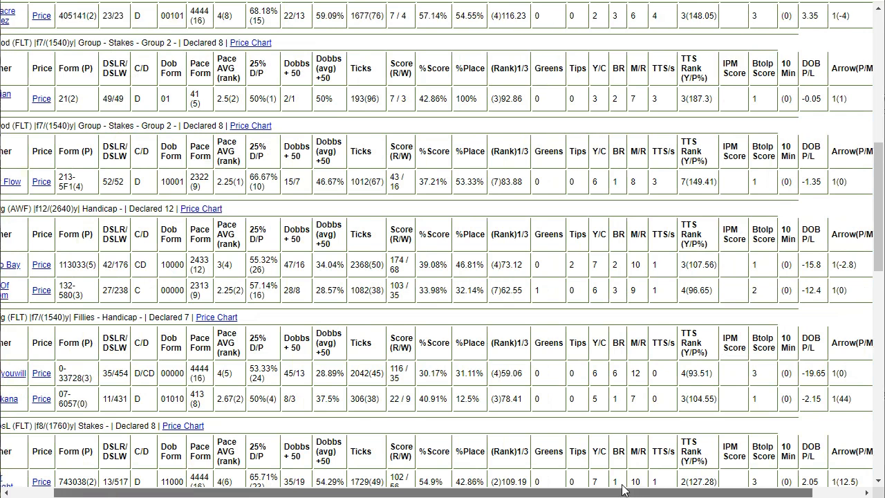
drag(625, 493, 589, 493)
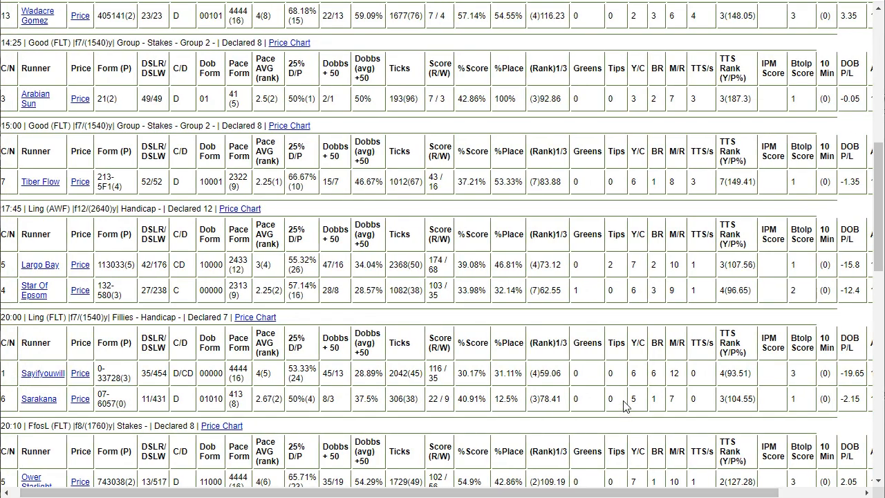
Read through the race selections from the 13:50 race to the 20:40 race, ending at the lay method's results below.
scroll(624, 403, up, 1)
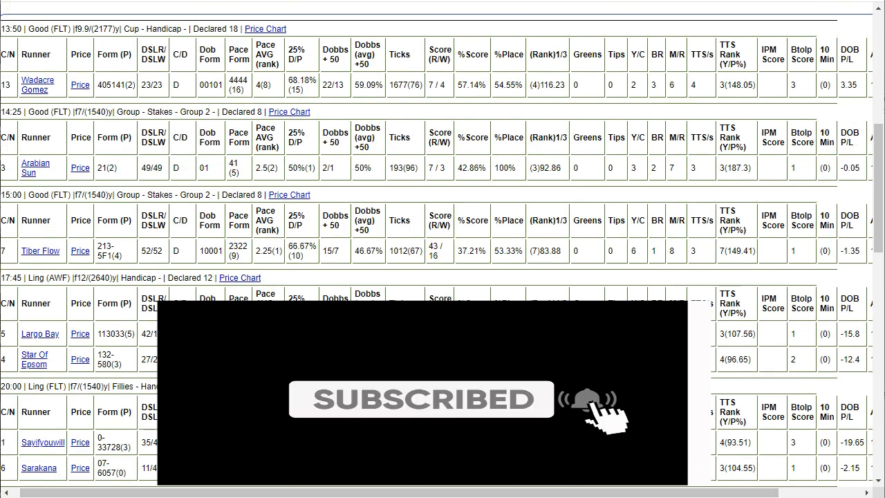
scroll(593, 328, up, 2)
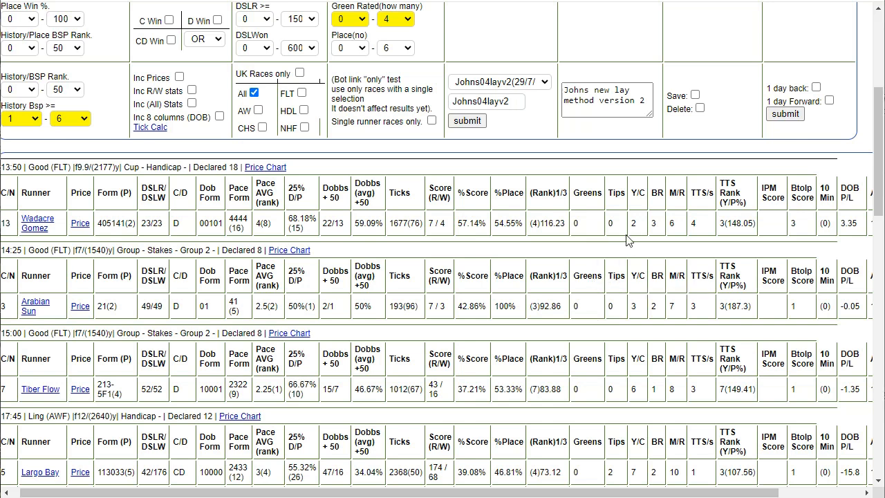
scroll(638, 266, down, 1)
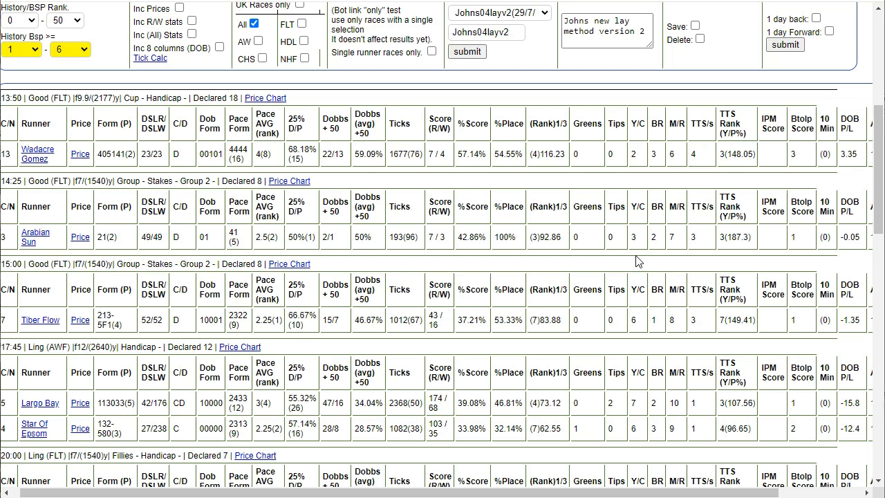
scroll(638, 260, down, 2)
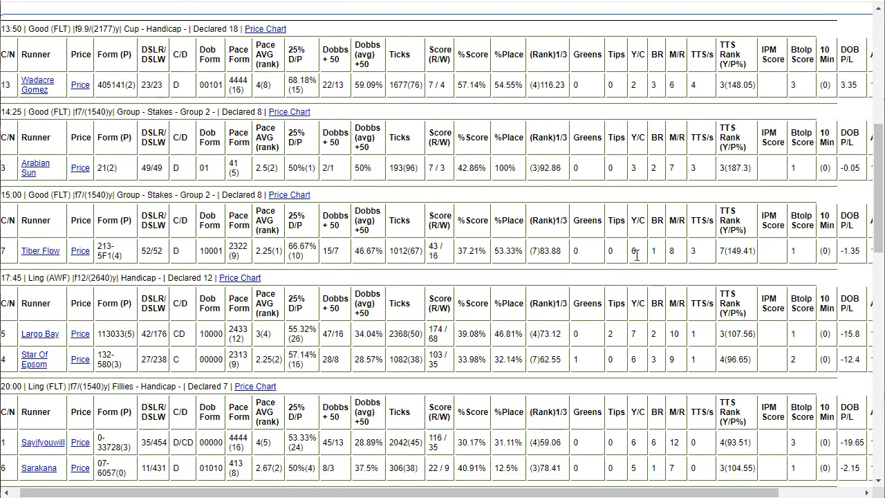
scroll(636, 260, down, 1)
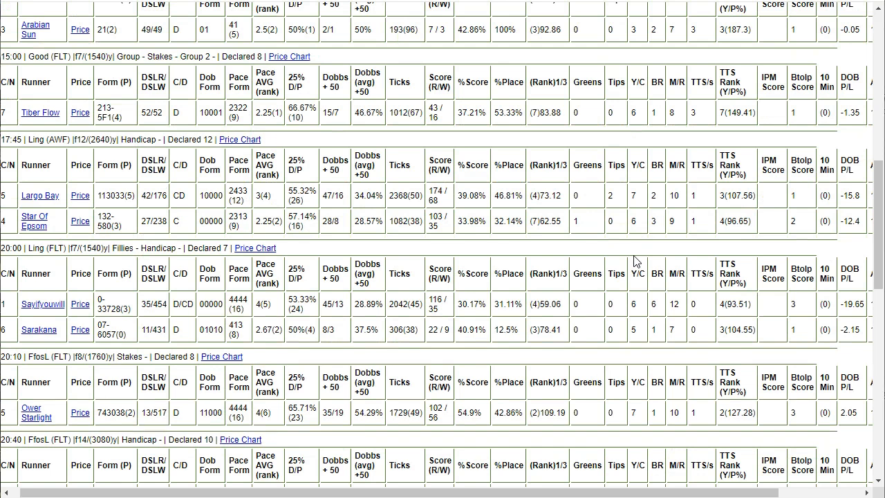
scroll(636, 261, down, 7)
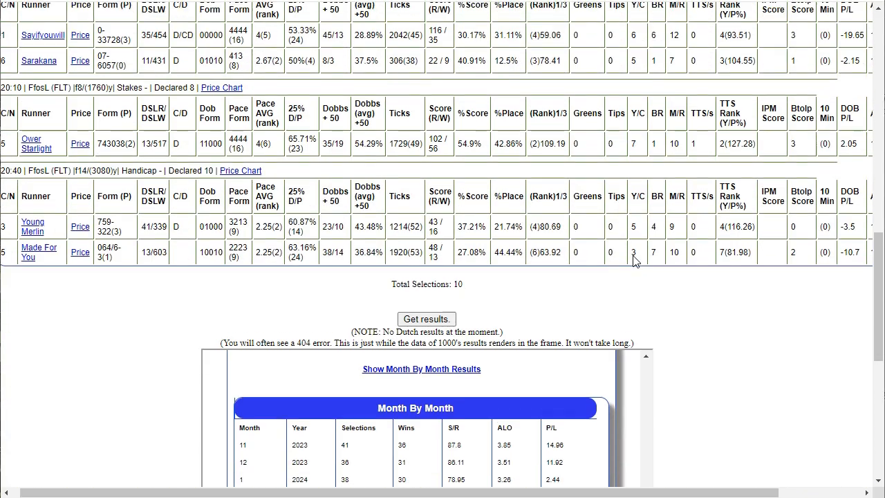
scroll(636, 260, down, 3)
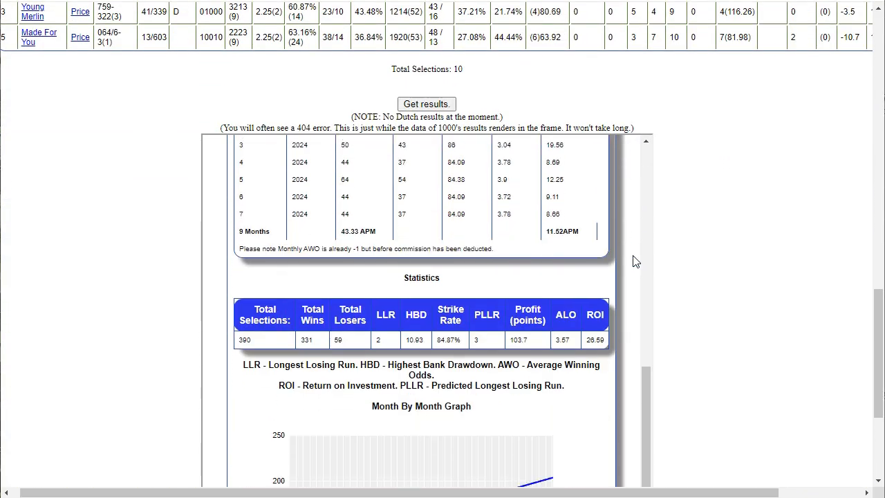
Examine the Statistics table under basic 1 point staking, highlighting the strike rate.
drag(879, 320, 881, 147)
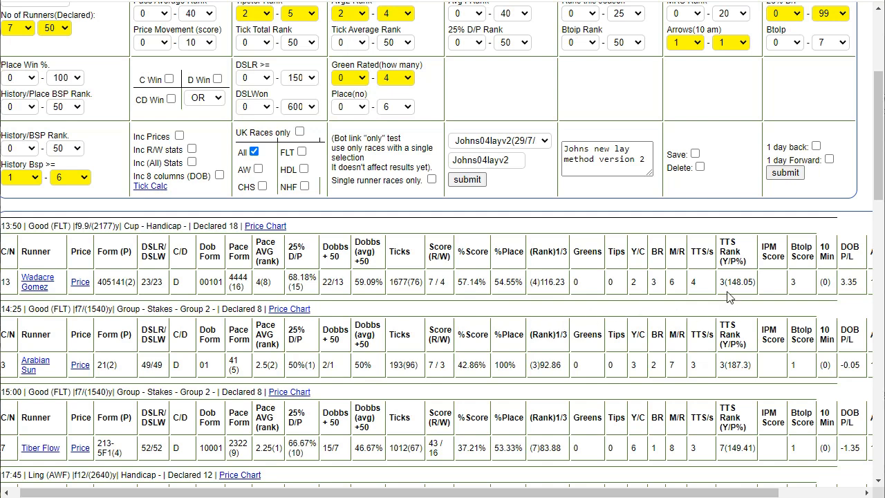
drag(875, 195, 852, 391)
scroll(851, 401, down, 2)
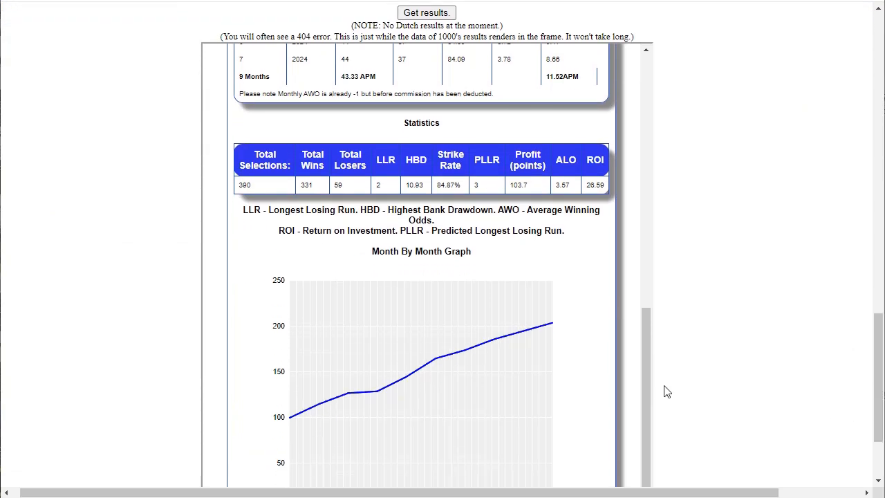
drag(651, 376, 648, 324)
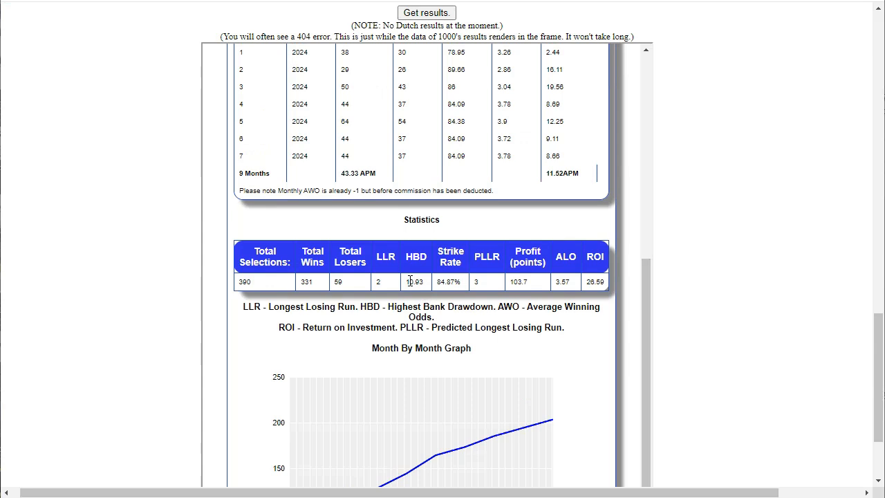
drag(405, 282, 445, 293)
click(431, 286)
drag(437, 280, 466, 281)
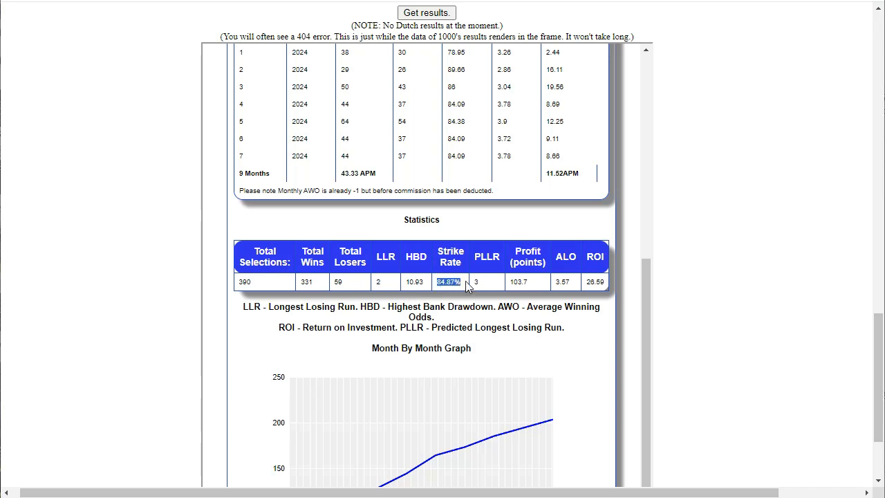
click(476, 281)
Show the daily results and examine the most recent July 2024 entries at the end of the list.
drag(647, 296, 616, 159)
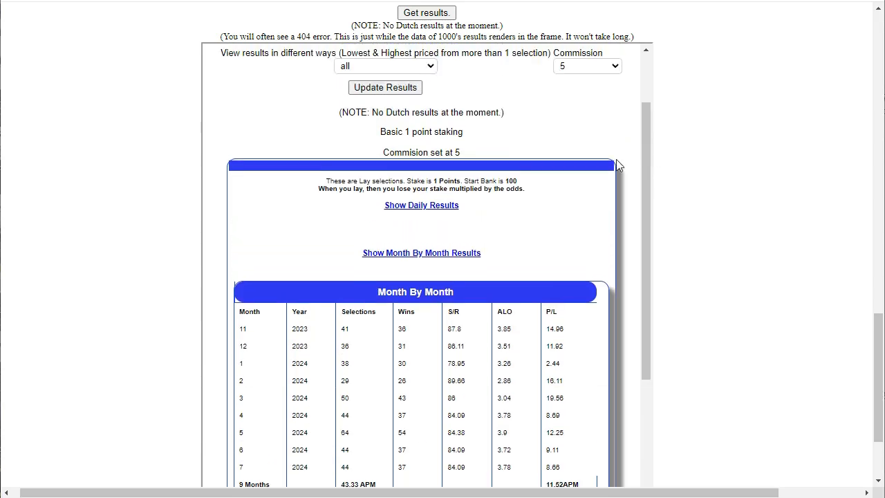
click(454, 206)
drag(649, 88, 645, 492)
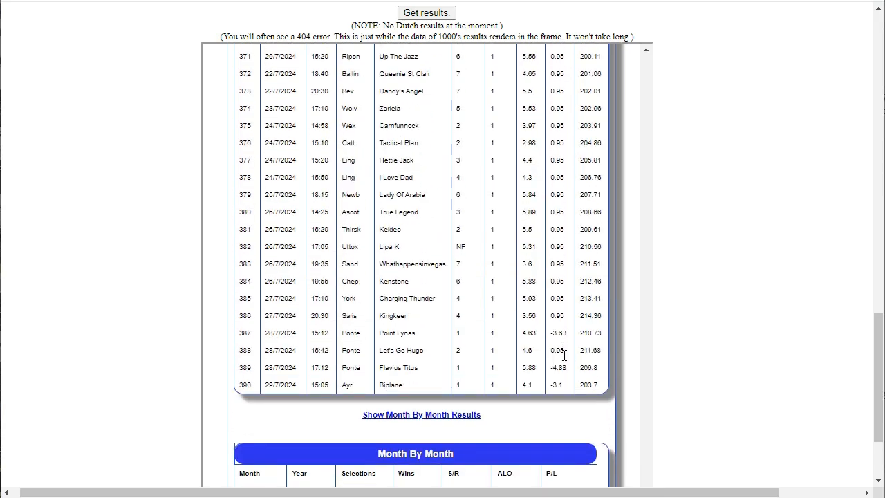
drag(877, 389, 882, 420)
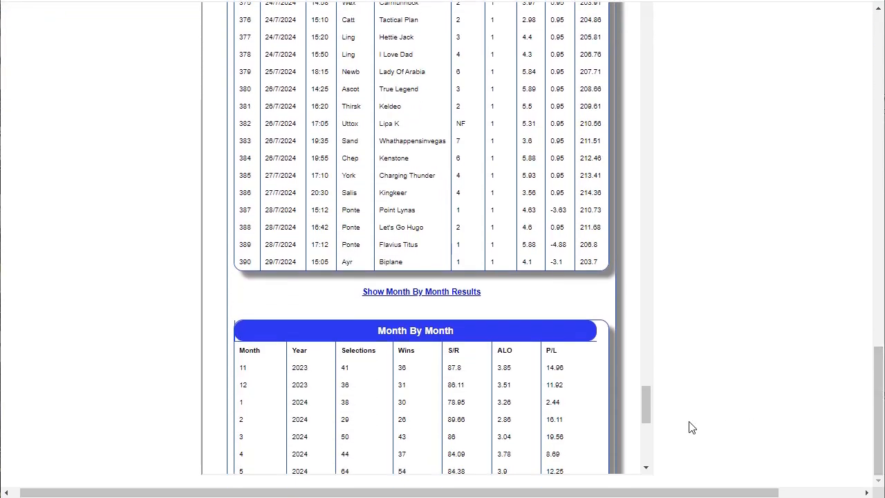
Set the type of staking to "1 up - Win back to normal" and update the results.
drag(639, 410, 808, 336)
drag(879, 373, 879, 325)
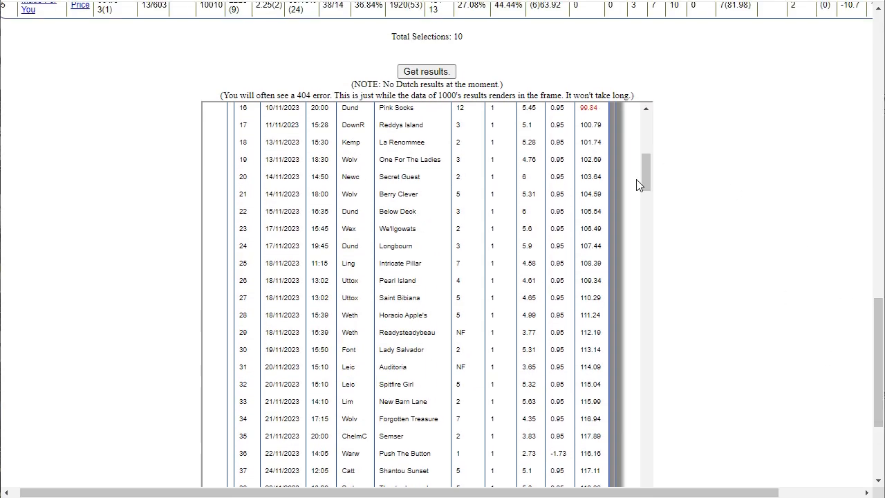
drag(647, 178, 662, 123)
click(439, 163)
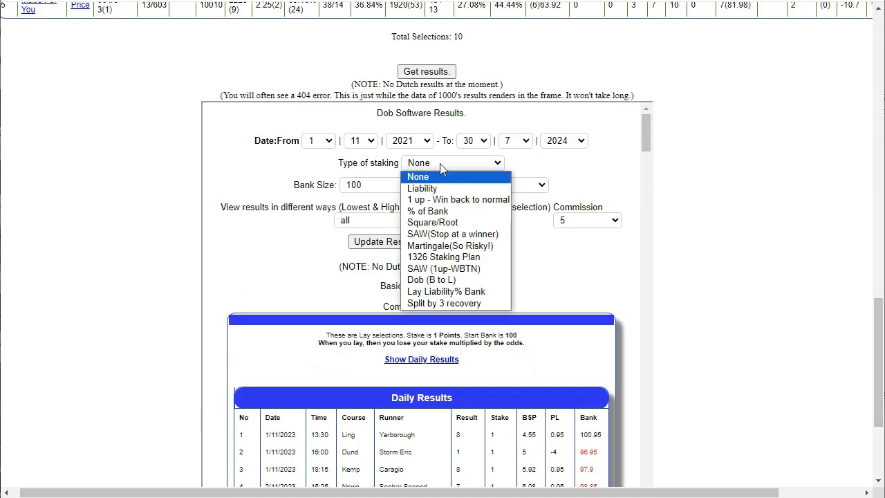
click(448, 199)
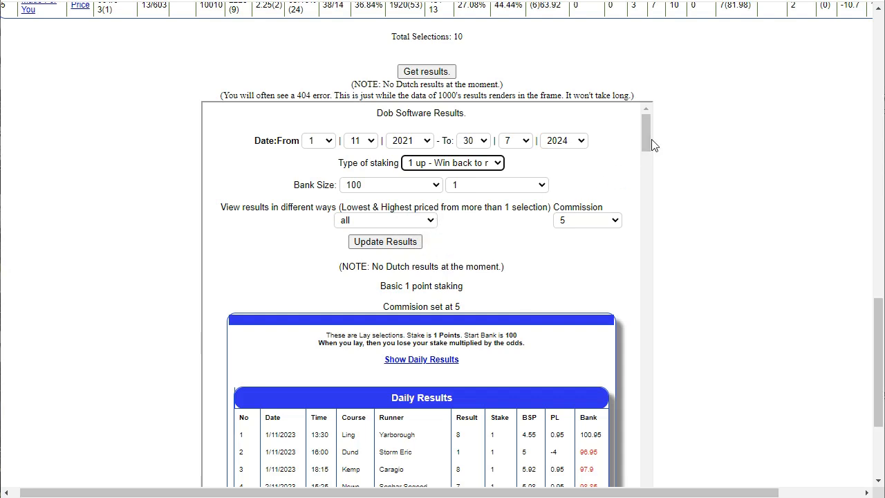
scroll(647, 143, down, 2)
triple_click(466, 144)
click(401, 124)
Check the statistics for the 1 up staking plan and show its month by month results.
drag(647, 202, 655, 361)
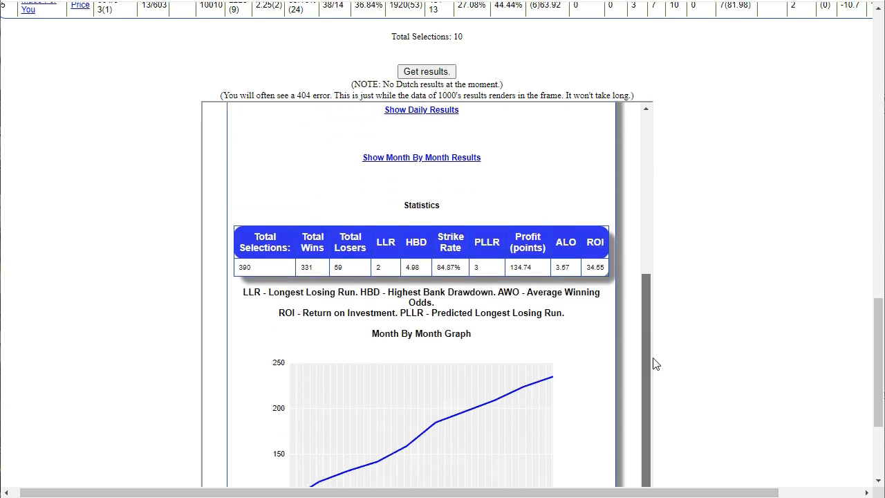
click(442, 154)
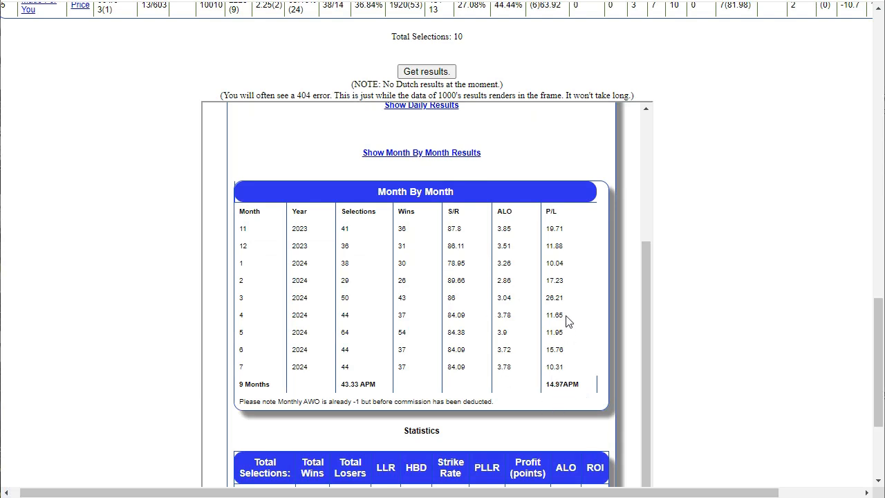
Set the type of staking to "Split by 3 recovery" and update the results.
drag(645, 353, 660, 224)
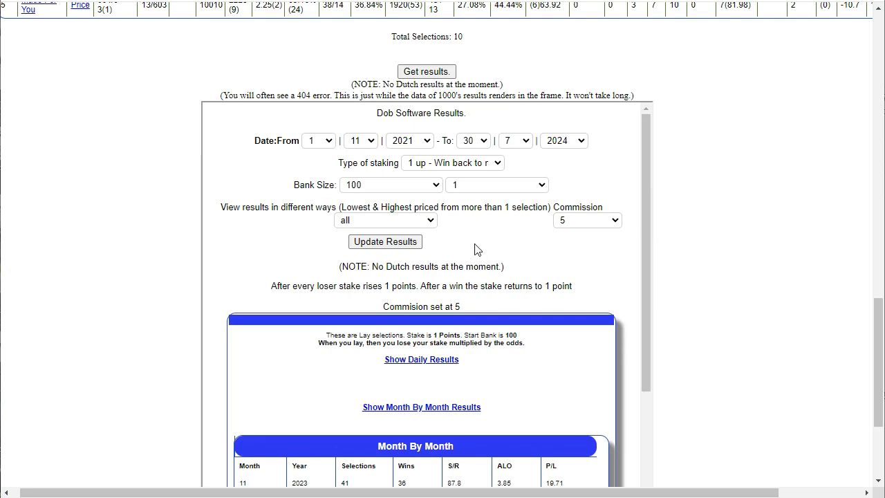
click(449, 163)
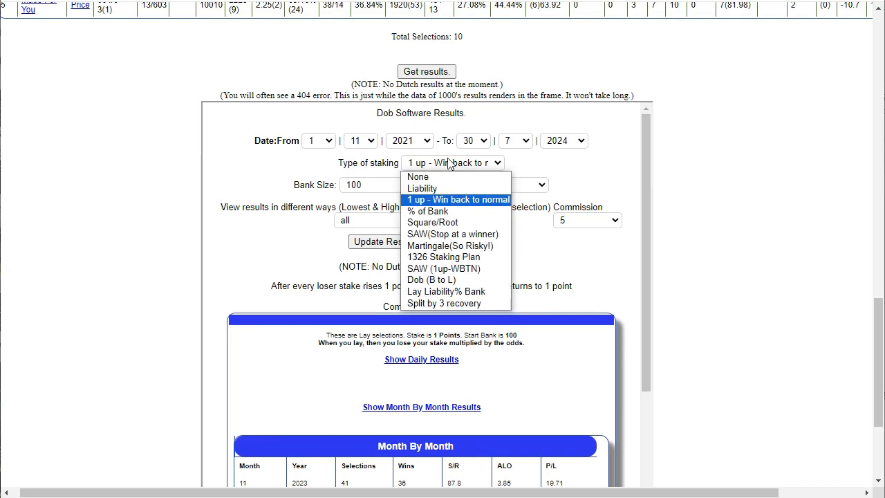
click(444, 307)
click(406, 242)
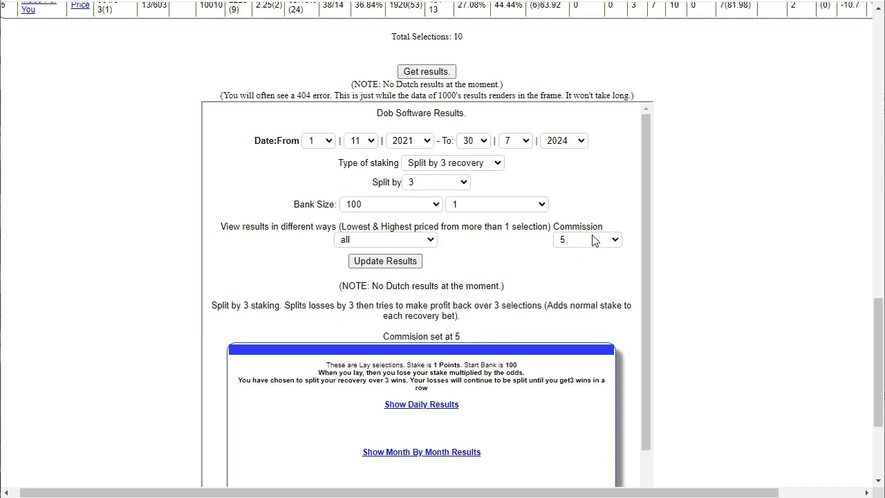
Check the Split by 3 recovery statistics and show the month by month results, highlighting the July 2024 P/L.
drag(646, 215, 648, 416)
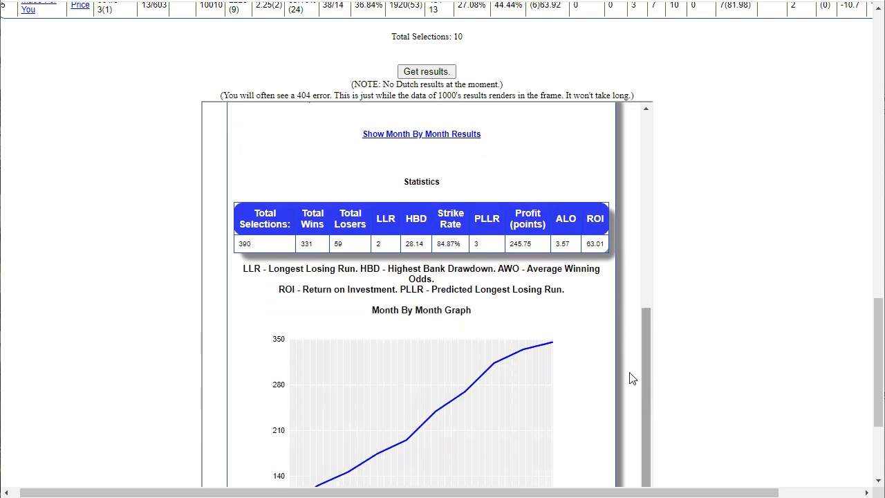
click(455, 136)
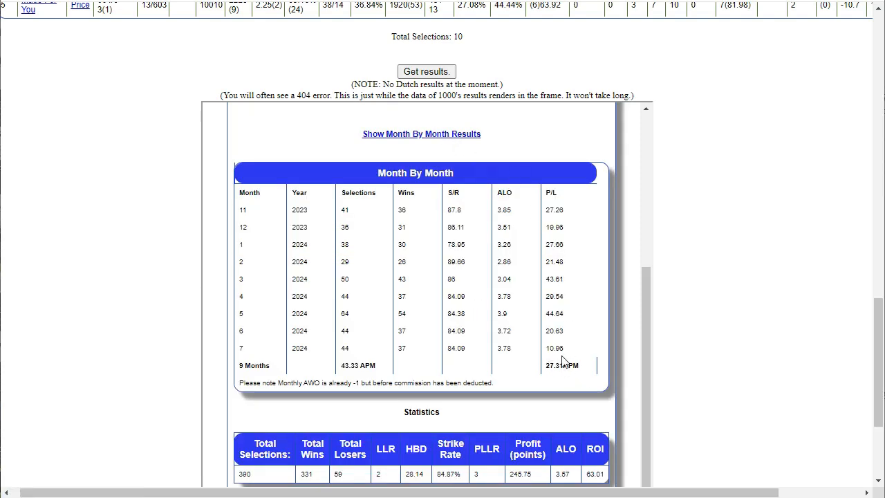
double_click(546, 347)
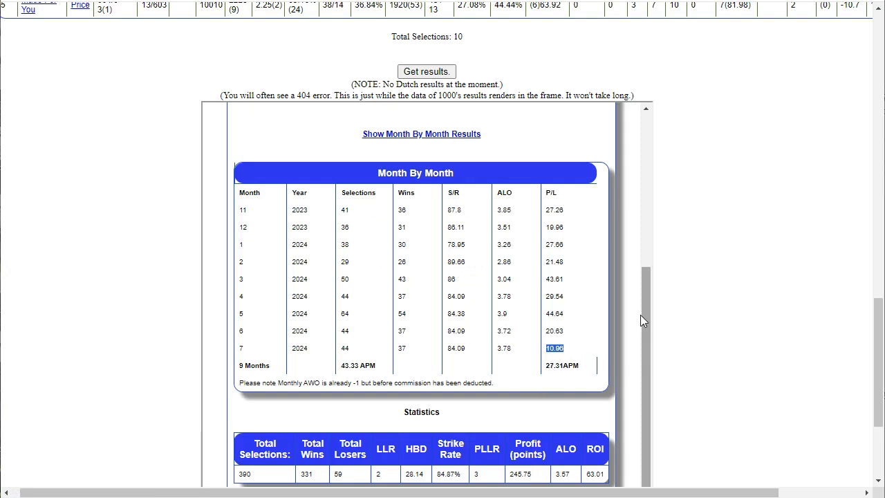
Show the Split by 3 recovery daily results and highlight the P/L of the 6/11/2023 A Tickatickatiming bet.
drag(638, 294, 661, 233)
click(446, 225)
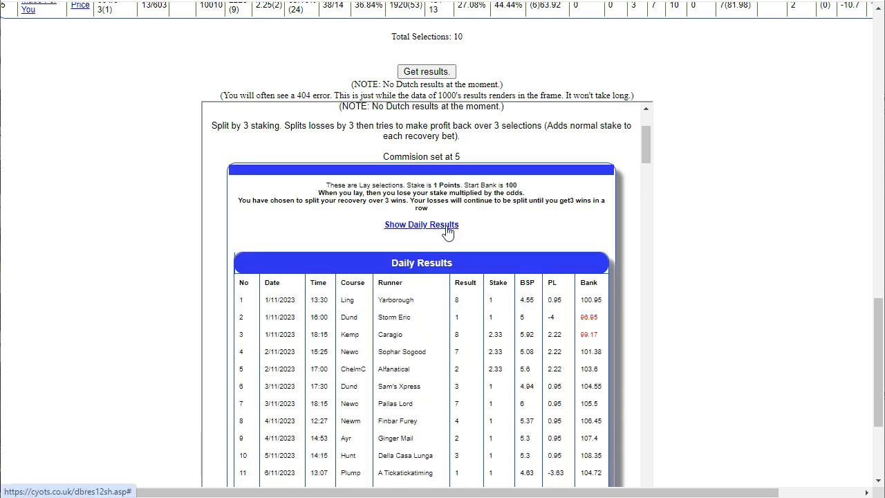
drag(644, 144, 643, 162)
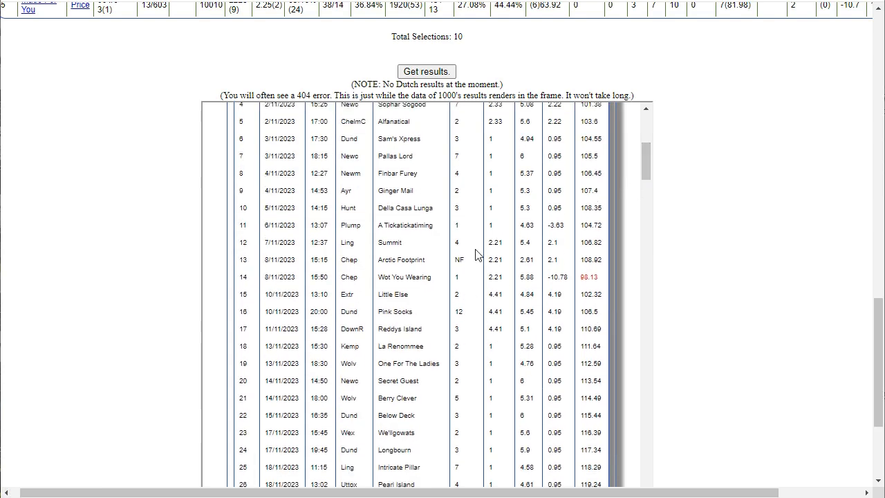
drag(549, 230, 559, 230)
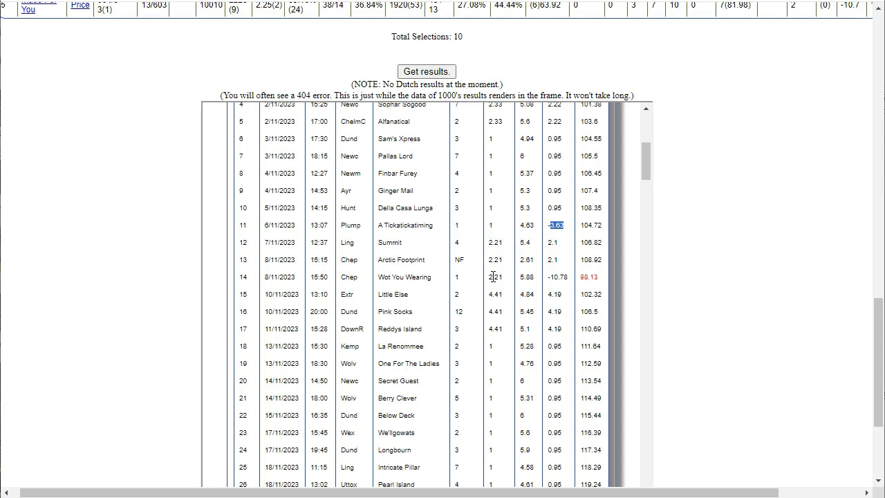
Highlight the P/L of the 8/11/2023 Wot You Wearing bet and compare it with the A Tickatickatiming loss and the following recovery bets.
drag(548, 278, 573, 280)
drag(562, 225, 555, 225)
drag(568, 277, 551, 277)
scroll(555, 311, down, 1)
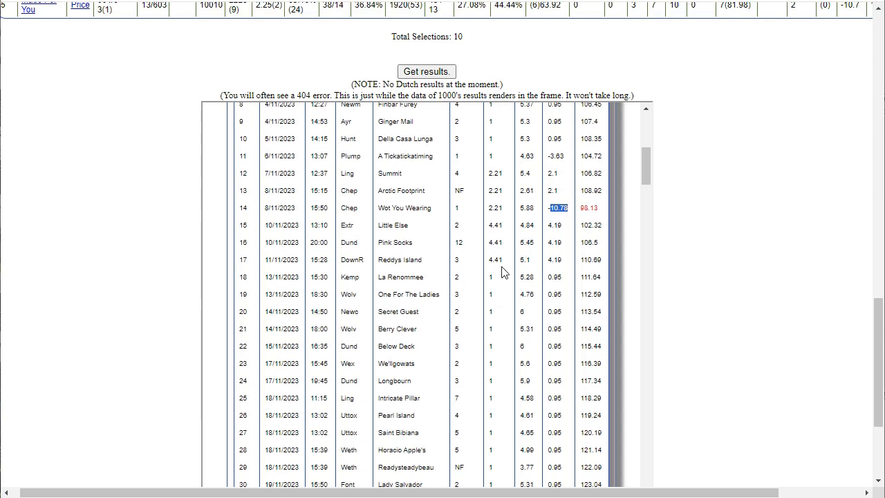
drag(511, 283, 546, 284)
Examine the daily results for the second half of July 2024, down to the final selection.
scroll(546, 304, down, 5)
scroll(546, 309, down, 20)
drag(647, 286, 647, 497)
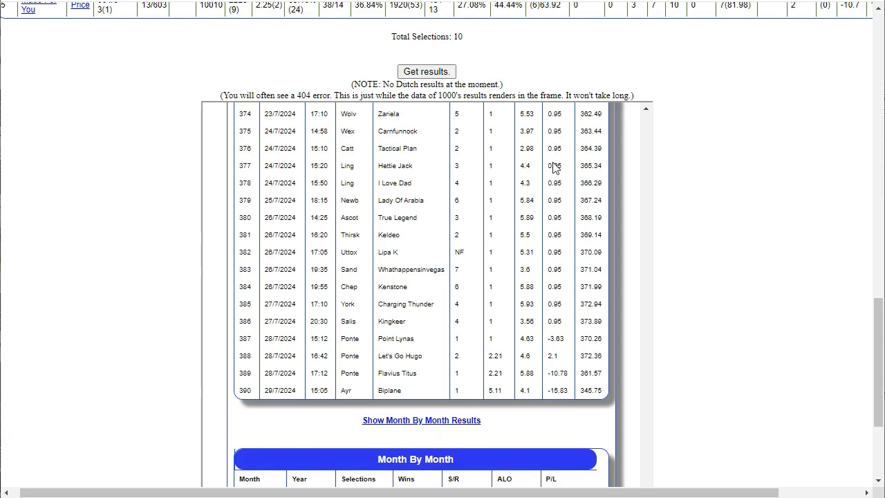
scroll(553, 168, up, 1)
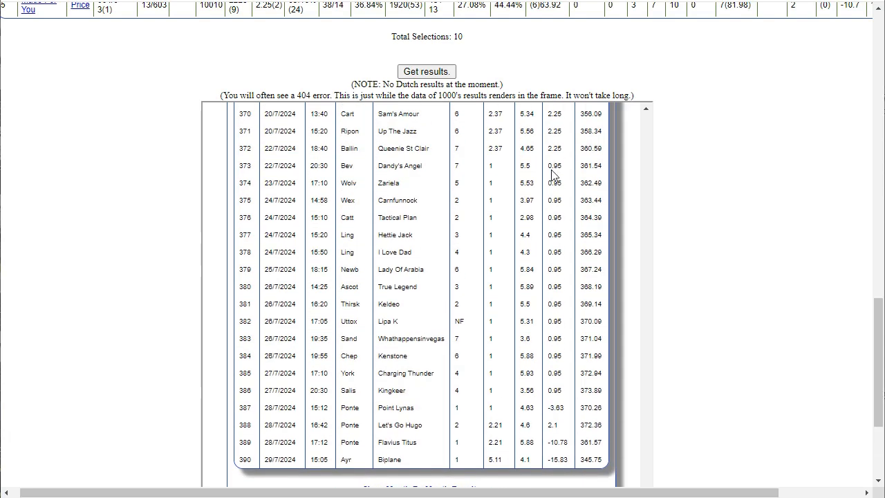
scroll(553, 178, up, 1)
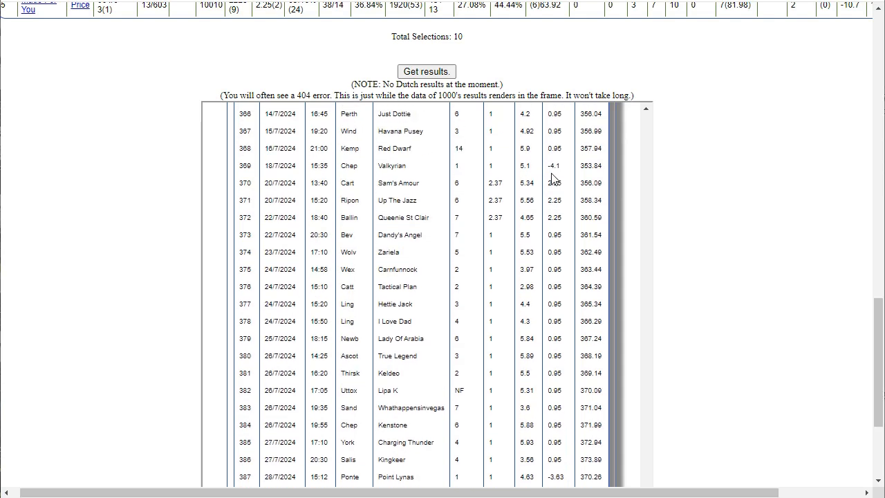
scroll(553, 178, down, 2)
scroll(553, 178, down, 1)
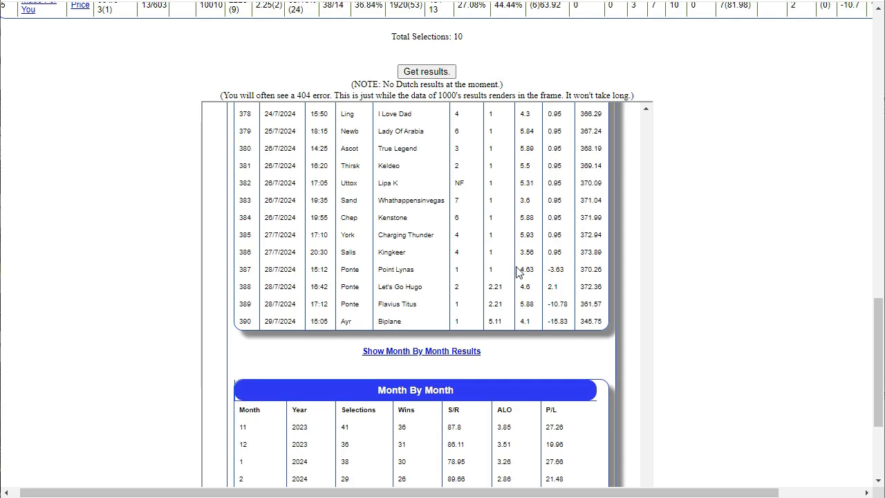
Highlight the P/L of the 28/7/2024 Ponte bets and the stake on Biplane at Ayr.
double_click(552, 285)
drag(571, 305, 553, 301)
click(502, 321)
scroll(590, 325, down, 1)
scroll(591, 324, up, 1)
Review the month by month P/L and the overall statistics for the Split by 3 recovery plan.
scroll(562, 314, down, 3)
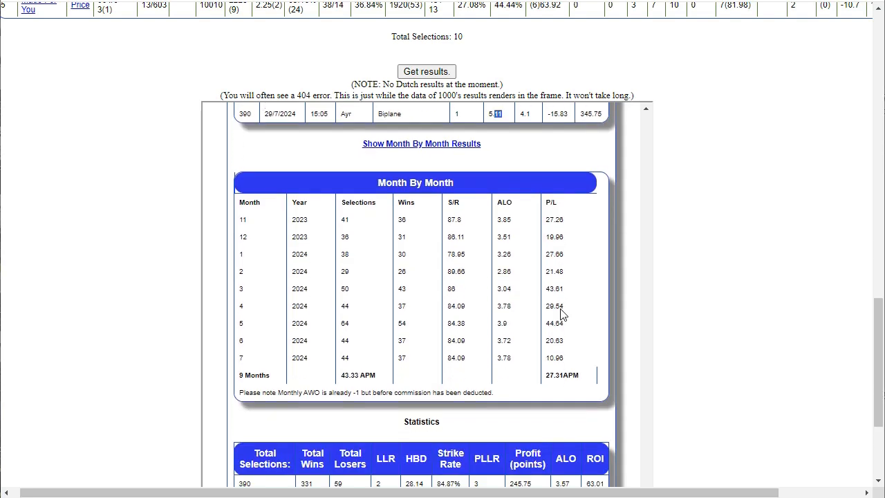
scroll(561, 309, down, 2)
scroll(553, 316, up, 2)
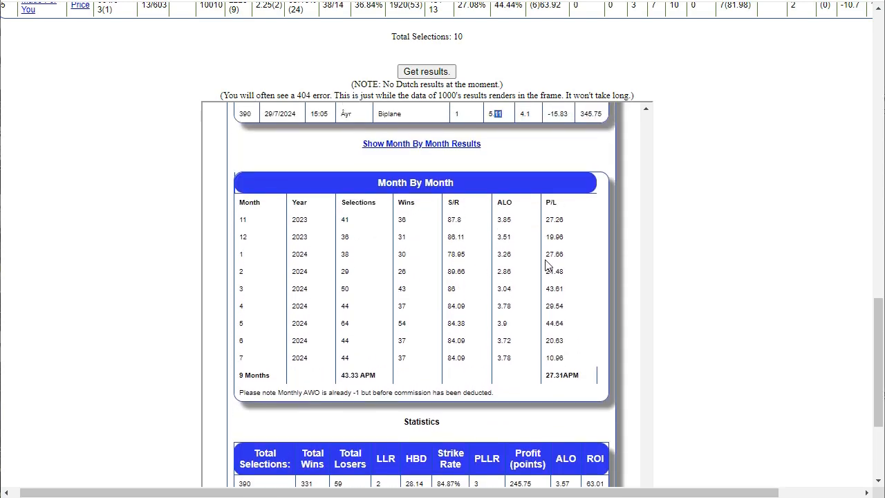
drag(878, 382, 865, 421)
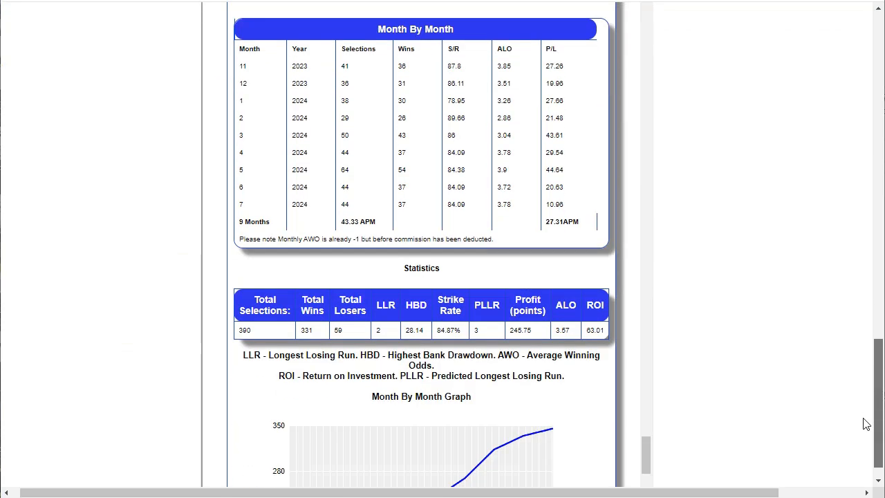
Set the type of staking to "% of Bank" and update the results.
drag(650, 453, 611, 3)
scroll(608, 70, up, 12)
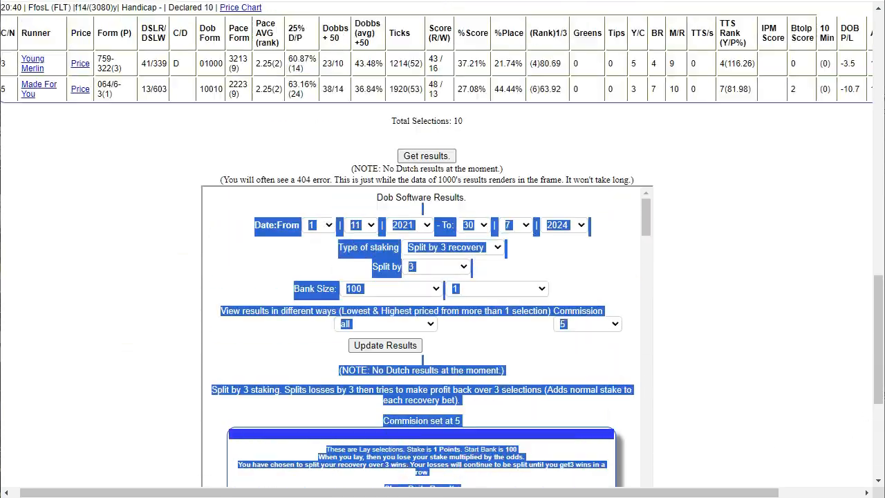
drag(878, 181, 878, 329)
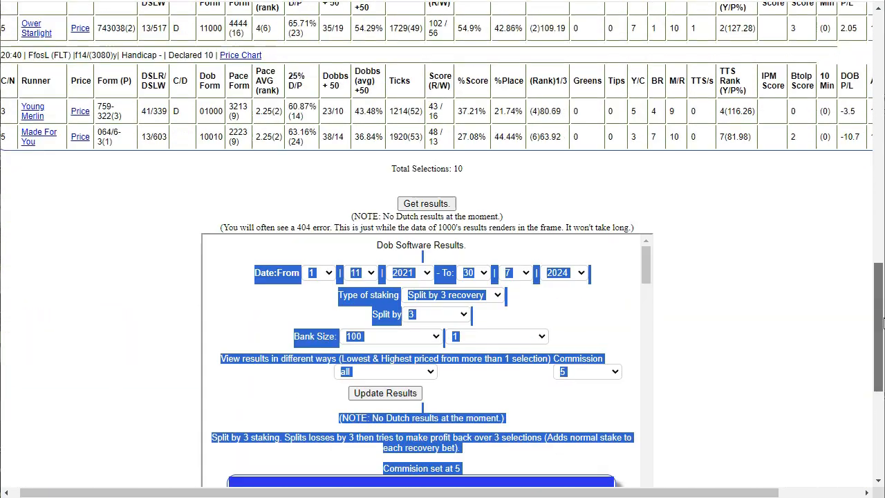
click(556, 323)
click(448, 298)
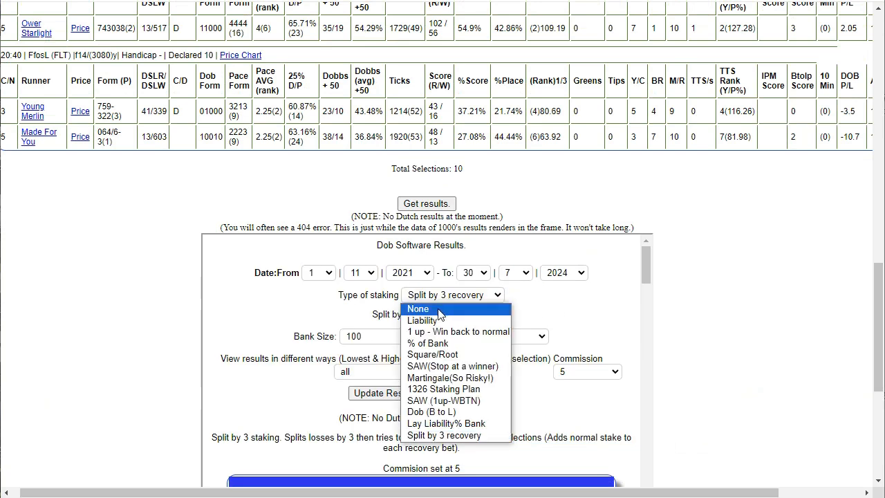
click(440, 343)
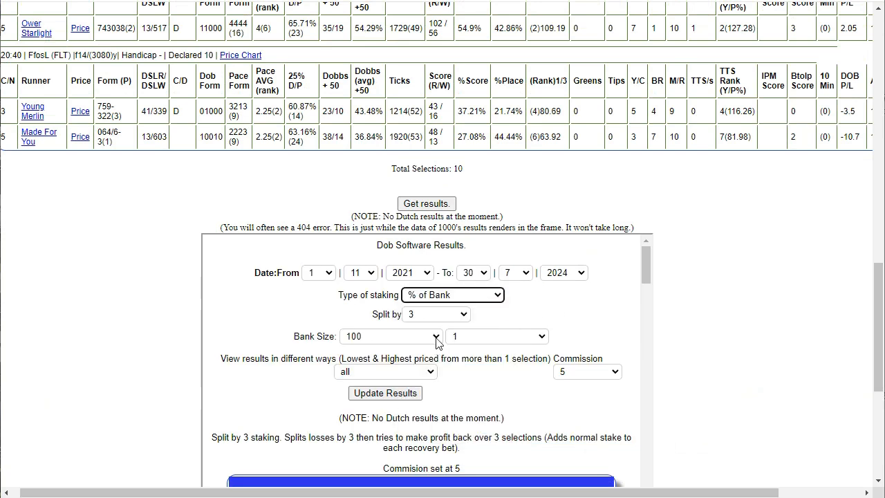
click(399, 394)
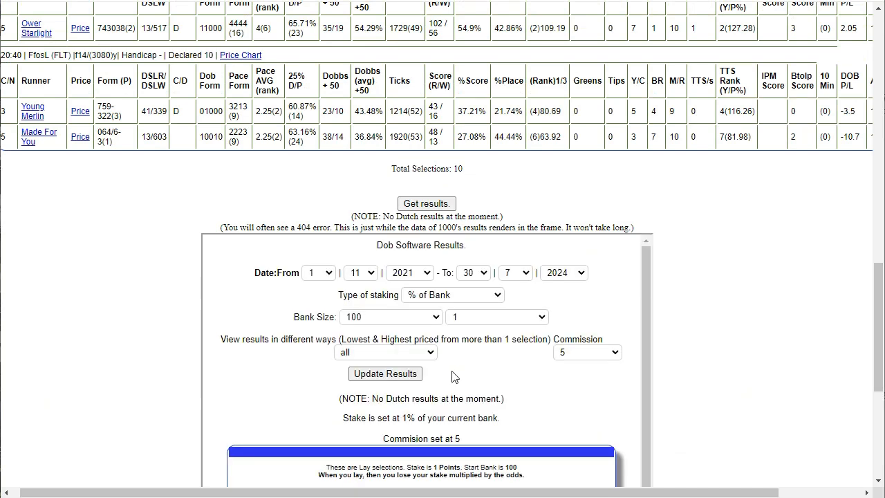
Show the month by month results for the % of Bank staking plan and check its statistics.
scroll(453, 375, down, 5)
click(442, 268)
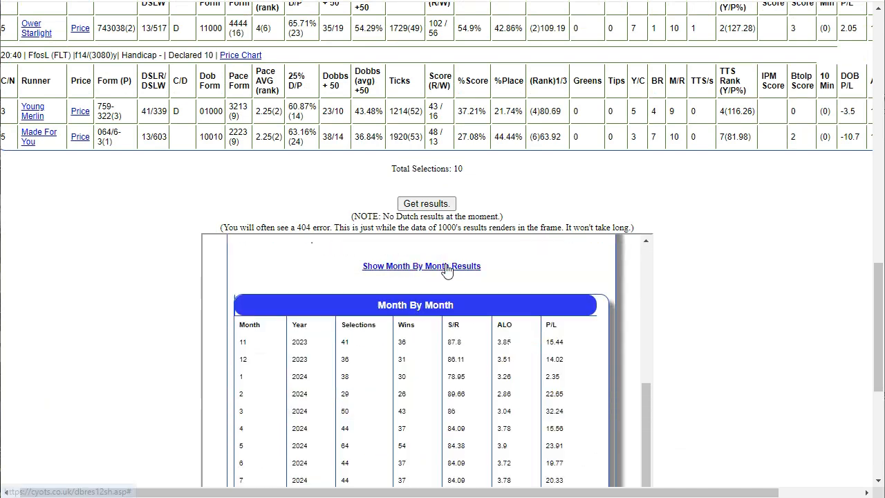
scroll(519, 336, down, 4)
scroll(520, 336, up, 2)
scroll(520, 337, up, 6)
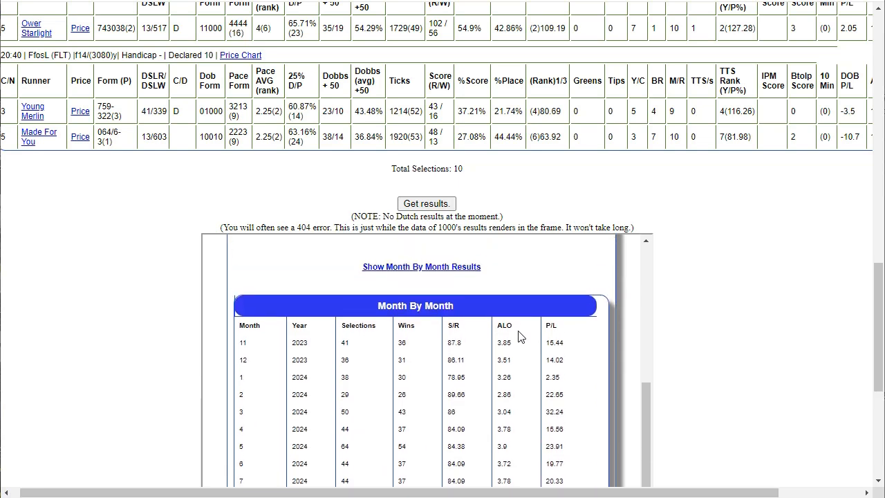
Update the results with the view set to "Stop at 1st selection" and show the month by month results.
click(374, 352)
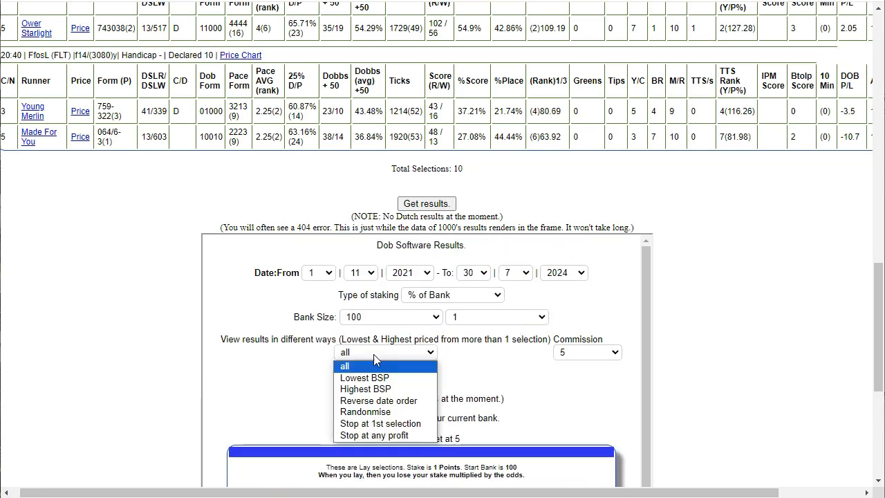
click(379, 423)
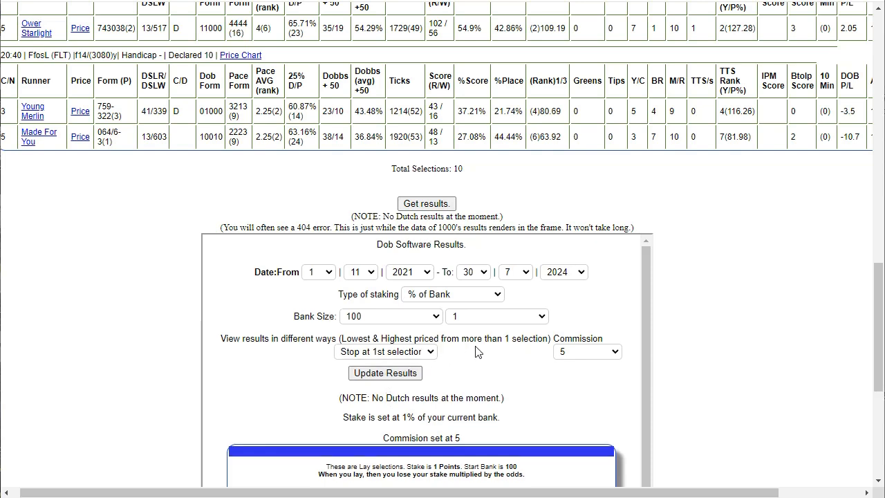
scroll(476, 352, down, 5)
scroll(478, 367, down, 3)
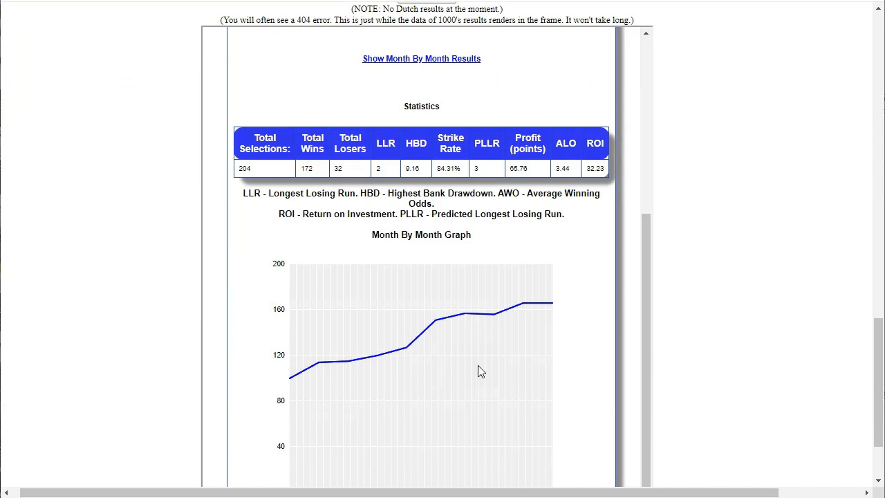
click(448, 199)
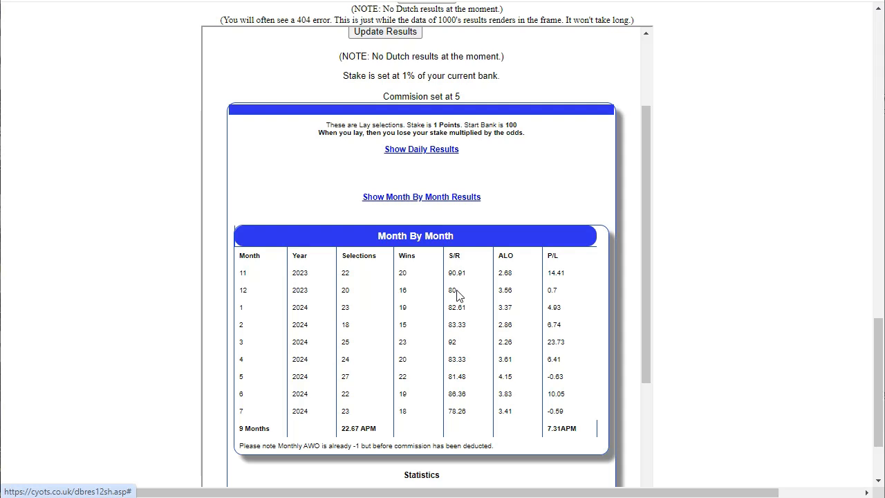
Update the results with the view set to "Stop at any profit" and show the month by month results.
drag(644, 341, 652, 271)
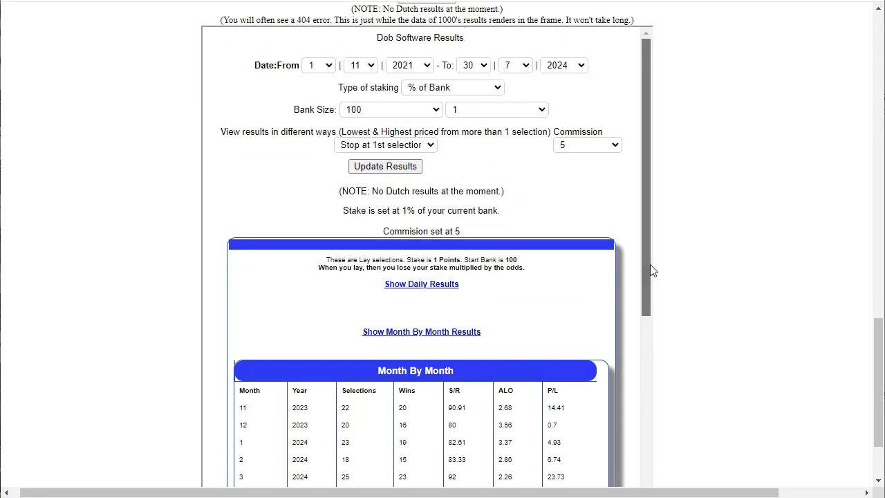
click(387, 144)
click(392, 224)
click(399, 169)
scroll(524, 204, down, 4)
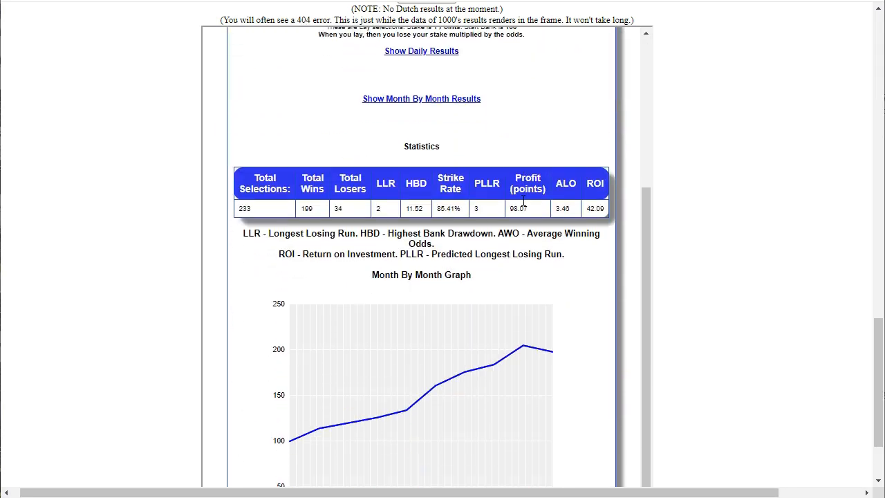
click(437, 62)
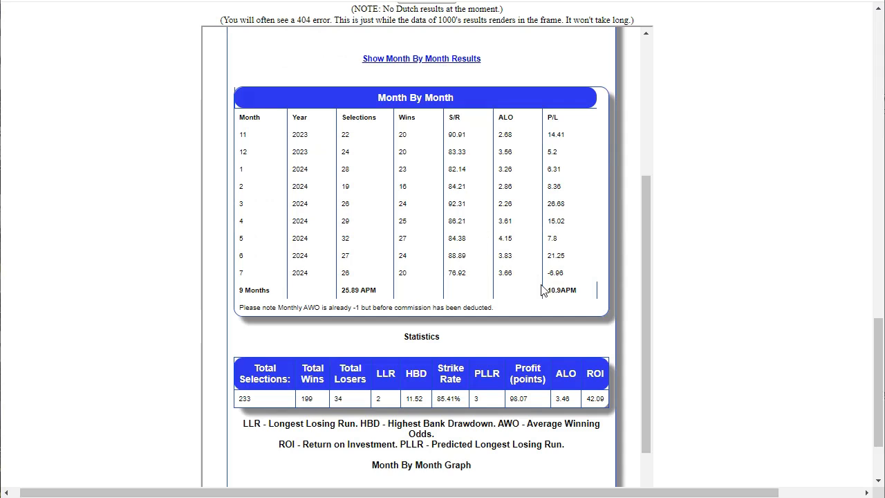
Set the type of staking to "Split by 3 recovery", keeping the "Stop at any profit" view, and update the results.
drag(645, 297, 642, 115)
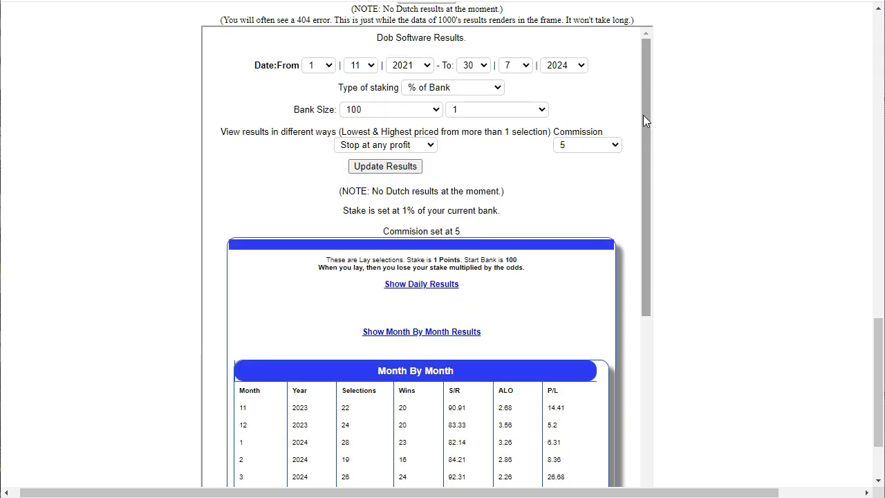
click(441, 87)
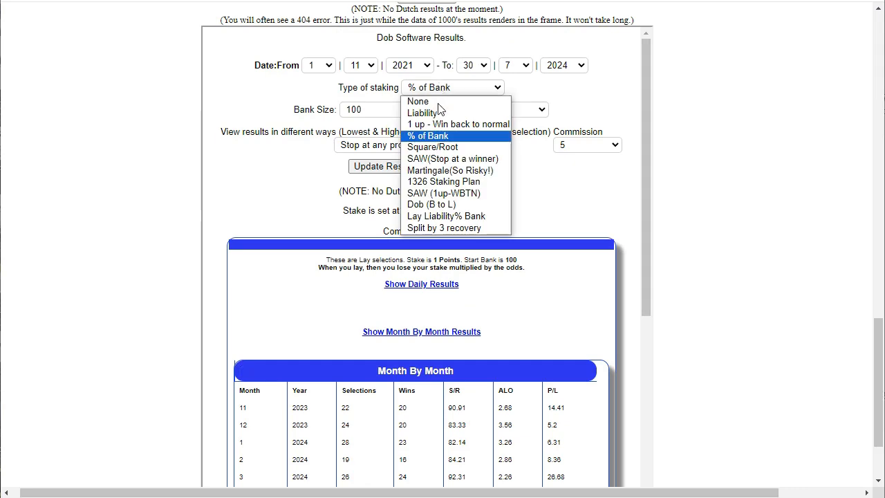
click(437, 228)
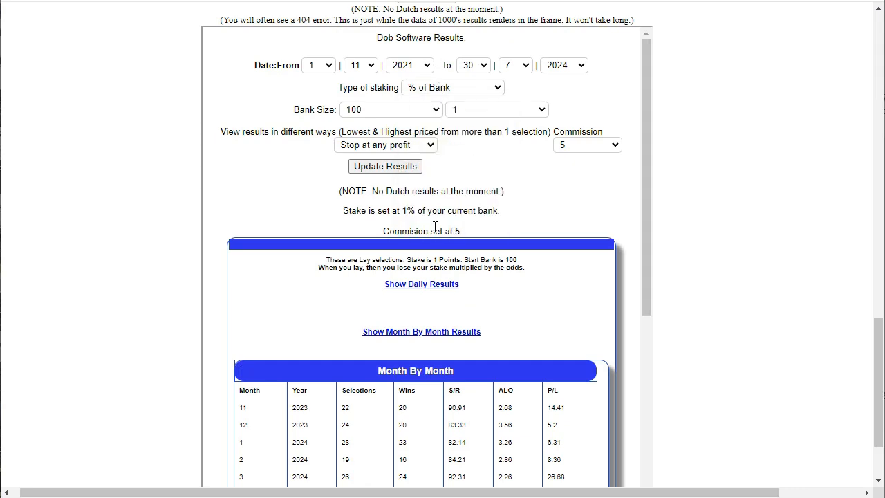
click(415, 169)
Check the statistics and month by month results for Split by 3 recovery with "Stop at any profit".
scroll(532, 218, down, 4)
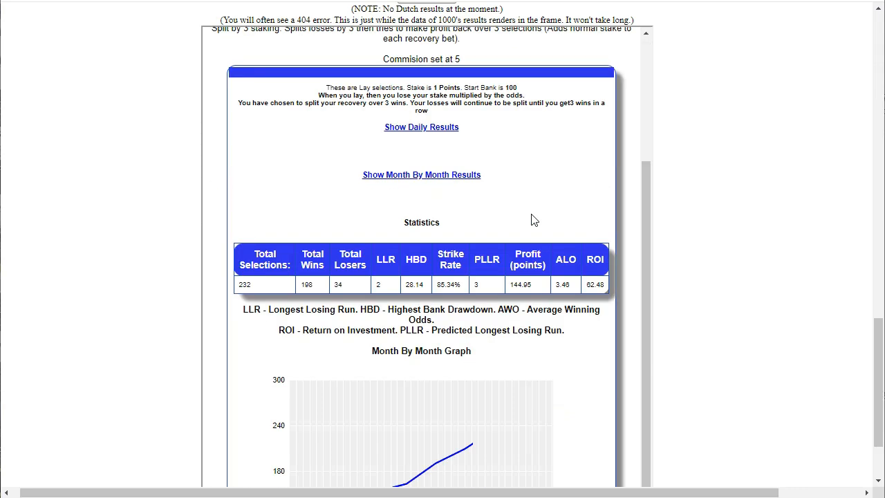
click(442, 100)
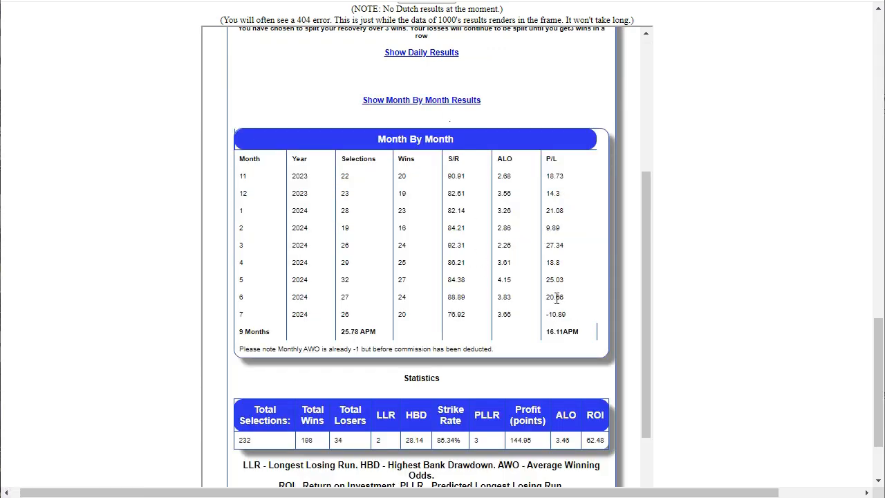
scroll(435, 198, up, 1)
scroll(436, 201, up, 6)
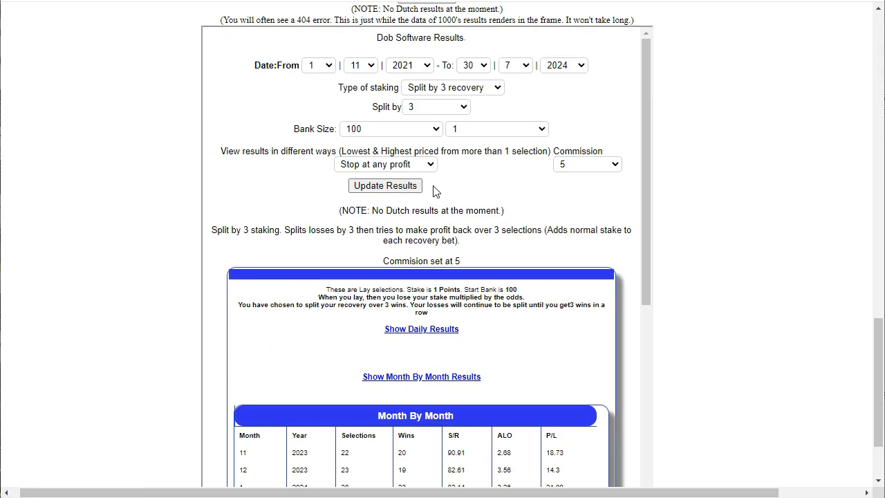
Update the results with the type of staking set to "None" and the view set to "all", and check the statistics.
scroll(433, 183, up, 5)
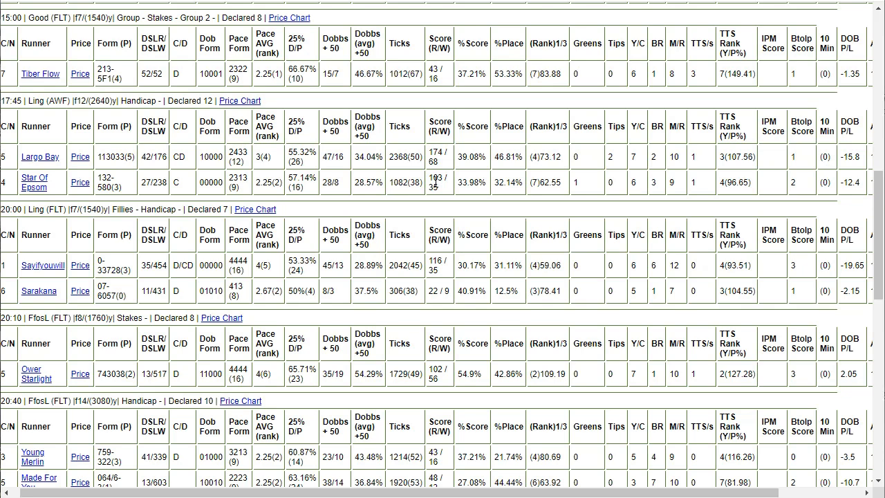
scroll(435, 181, down, 6)
scroll(435, 183, down, 4)
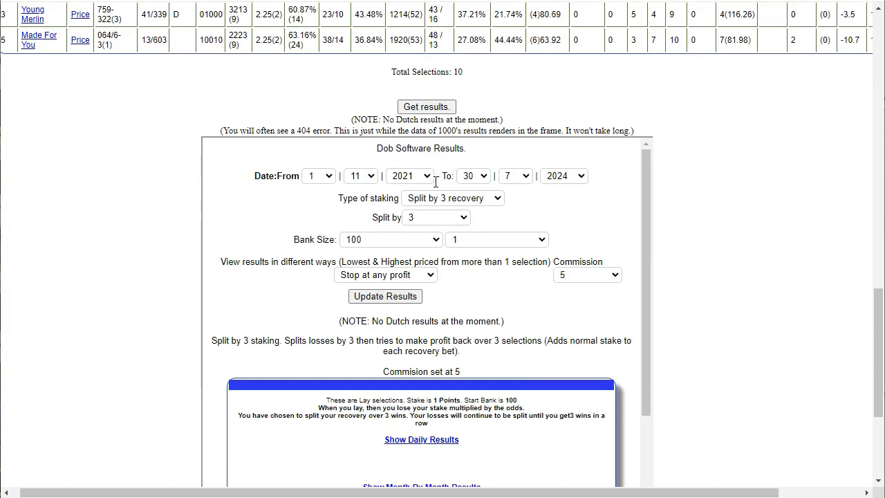
click(454, 226)
click(449, 238)
click(404, 268)
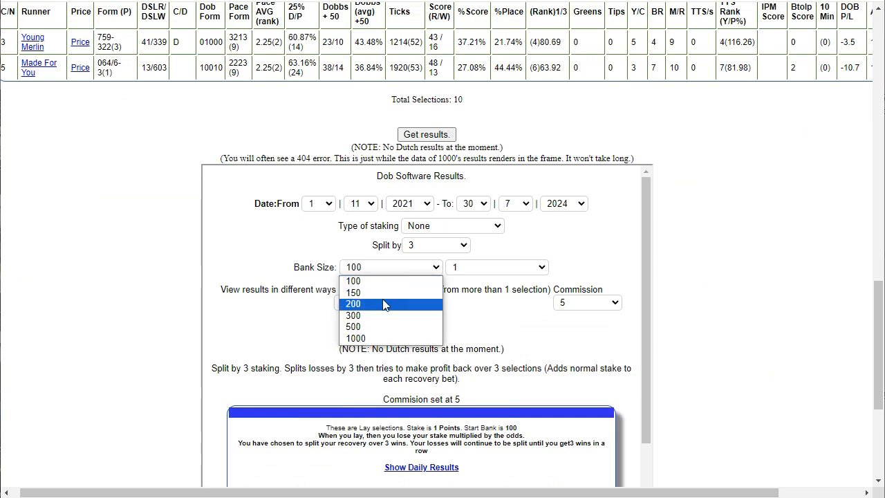
click(487, 302)
click(420, 302)
click(386, 318)
click(387, 328)
scroll(514, 307, down, 4)
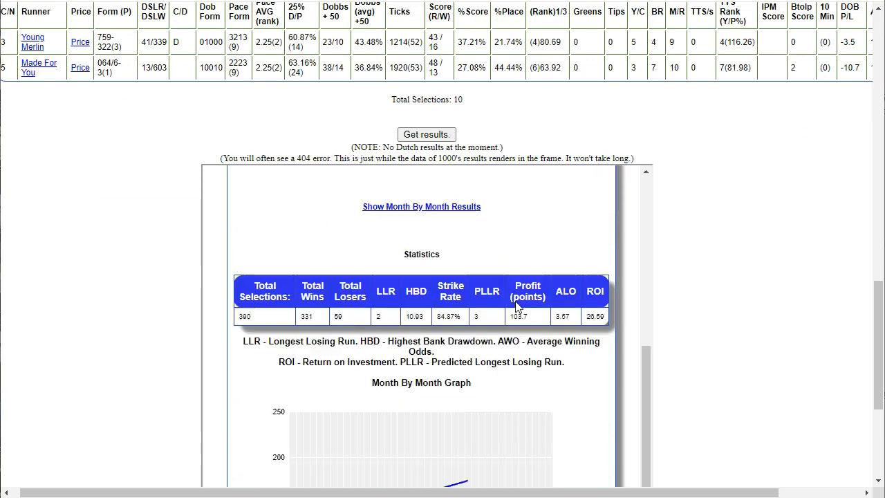
Show the month by month results for the unstaked "all" view and check the monthly profit and loss.
click(456, 197)
scroll(468, 252, down, 1)
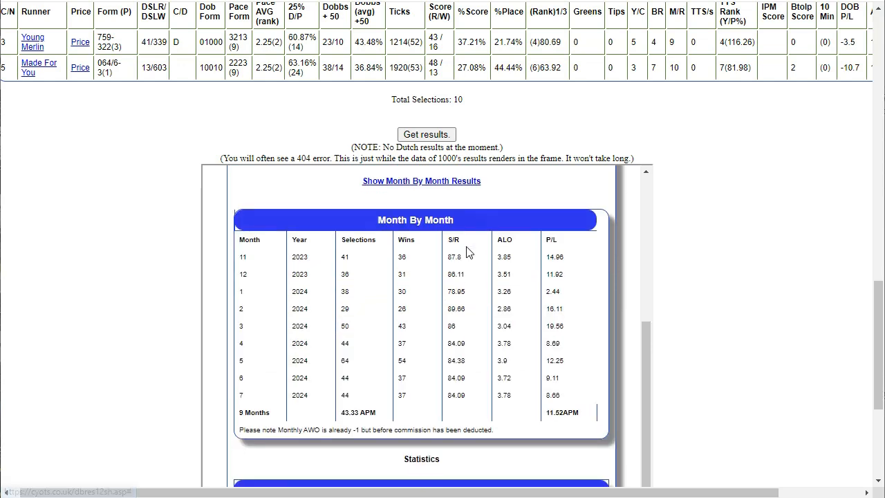
scroll(468, 252, up, 2)
scroll(466, 251, down, 5)
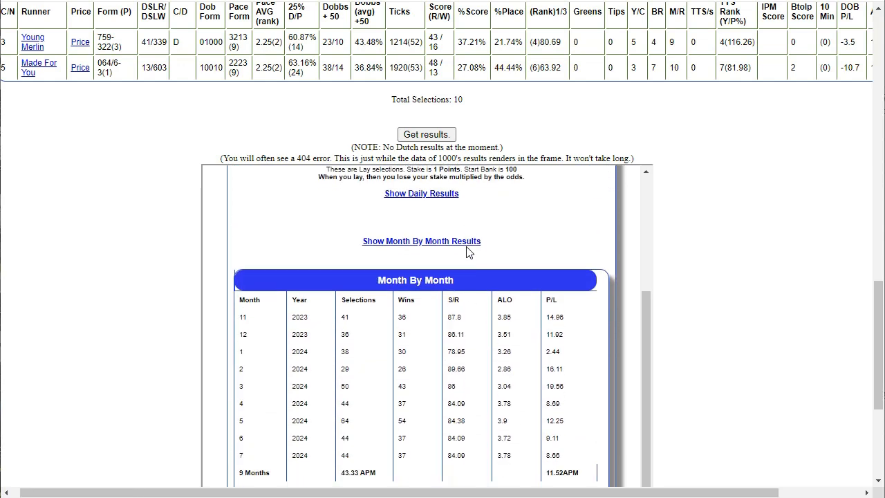
scroll(466, 252, up, 8)
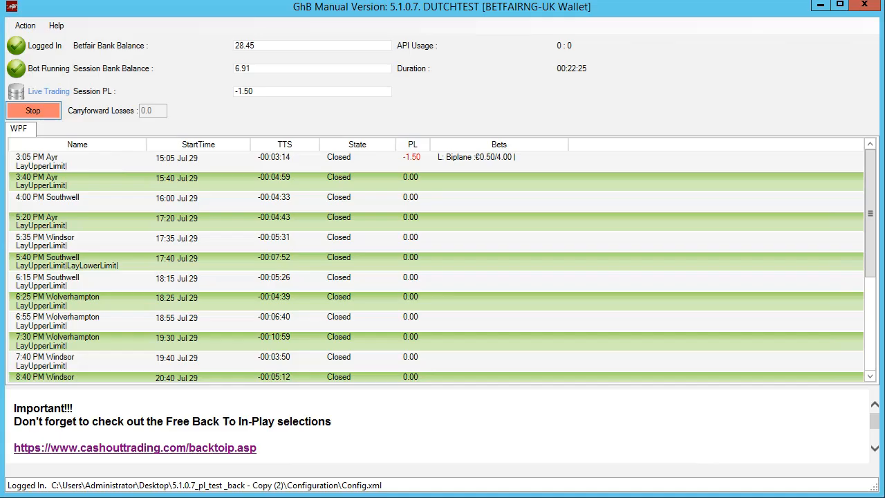
Switch to the GhB Manual bot and replace the server tips URL in the automated tips download setup with the copied selections link.
click(25, 25)
mouse_move(49, 86)
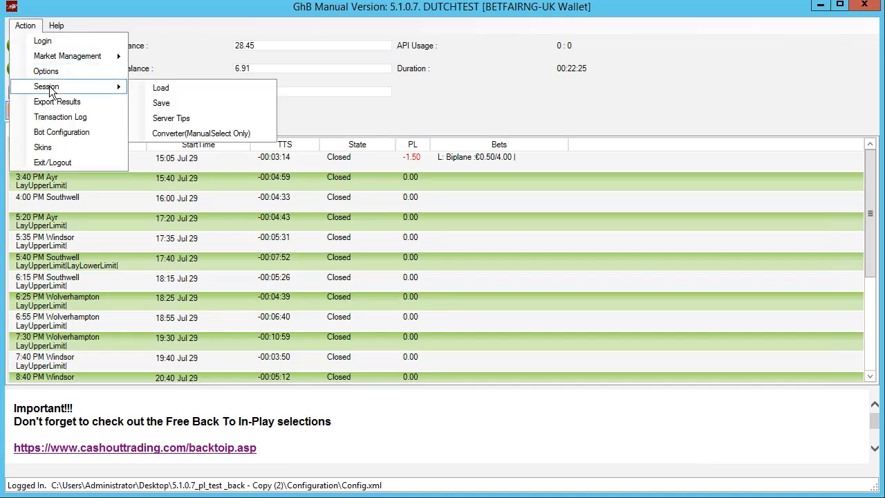
click(200, 121)
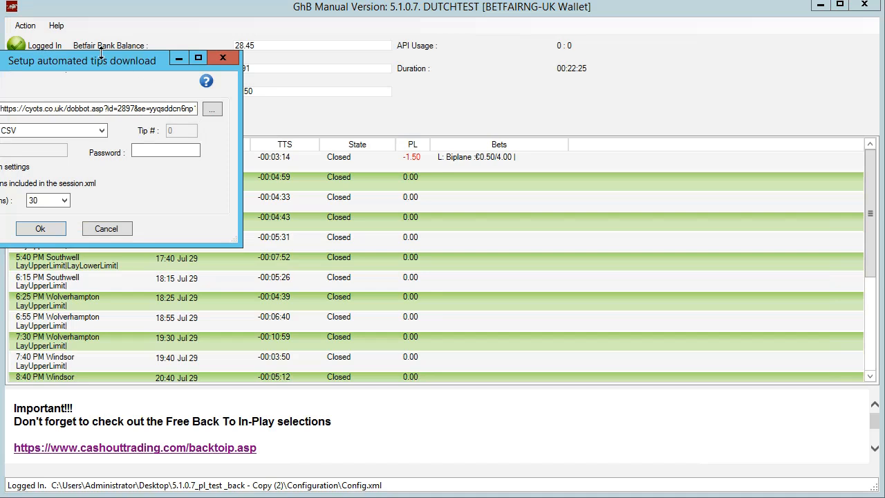
drag(65, 63, 241, 88)
click(223, 137)
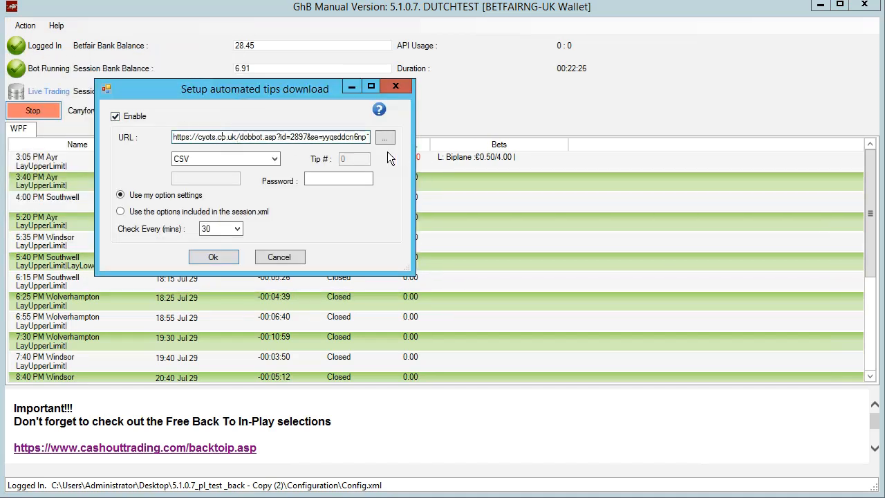
click(265, 137)
key(ctrl+a)
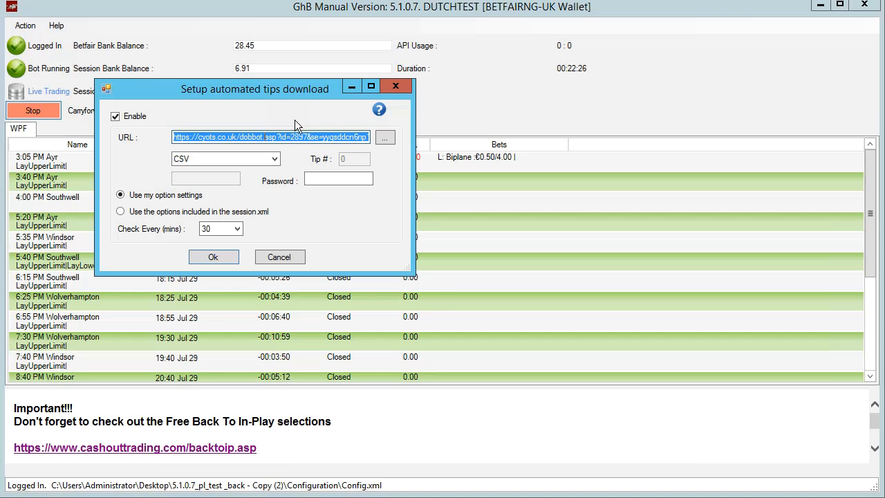
key(BackSpace)
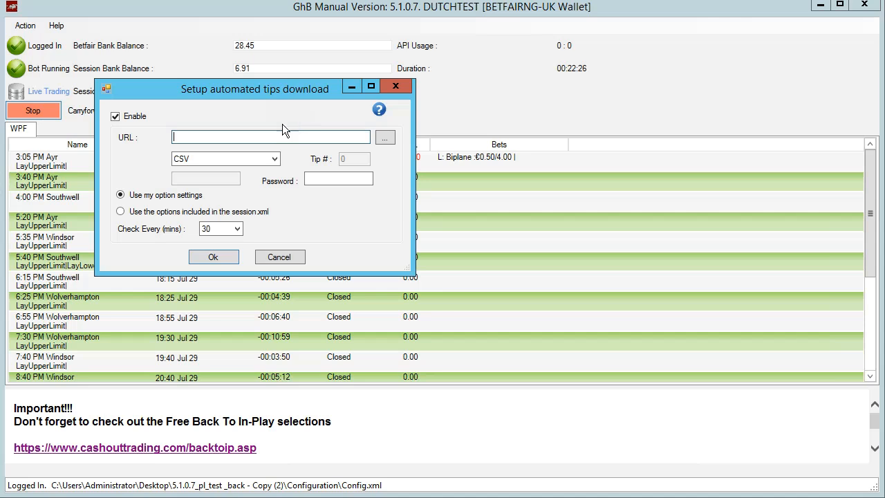
right_click(272, 134)
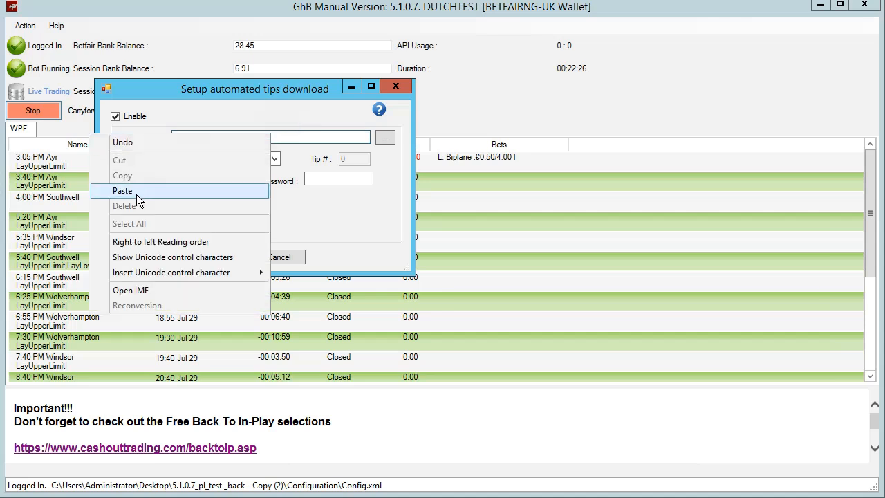
click(282, 136)
key(ctrl+v)
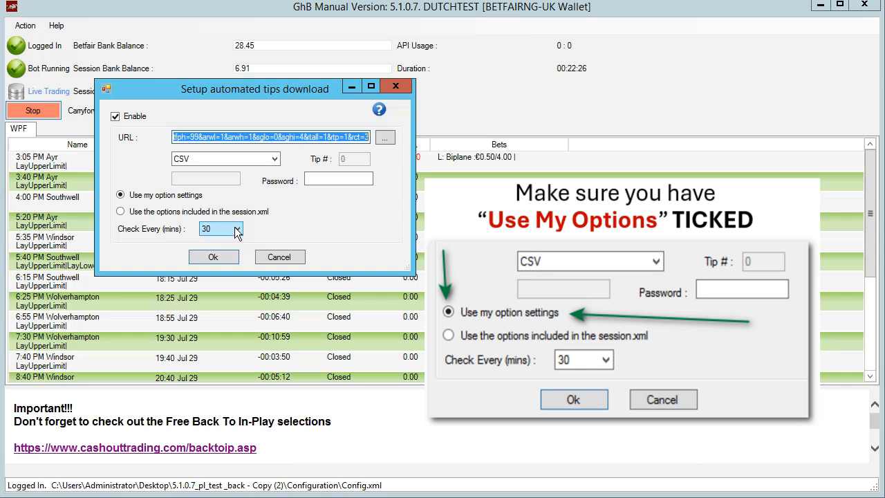
Choose 30 minutes as the tips check interval and close the automated tips download setup without saving.
click(235, 230)
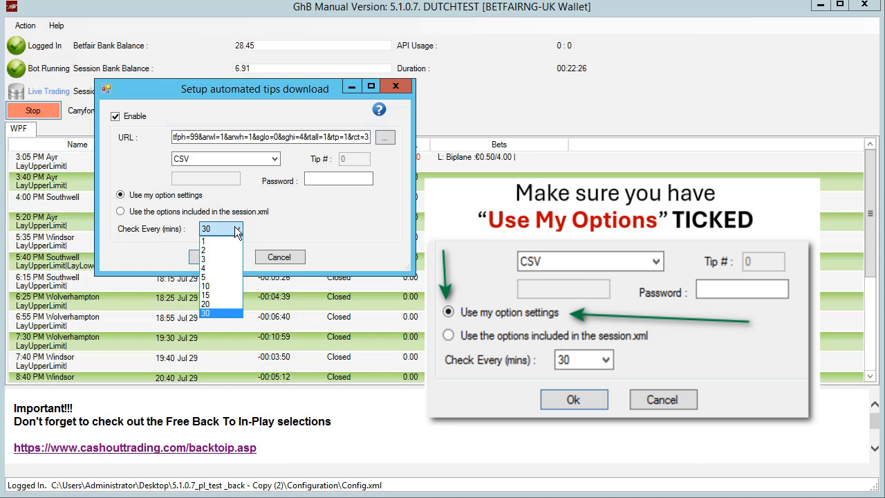
click(210, 311)
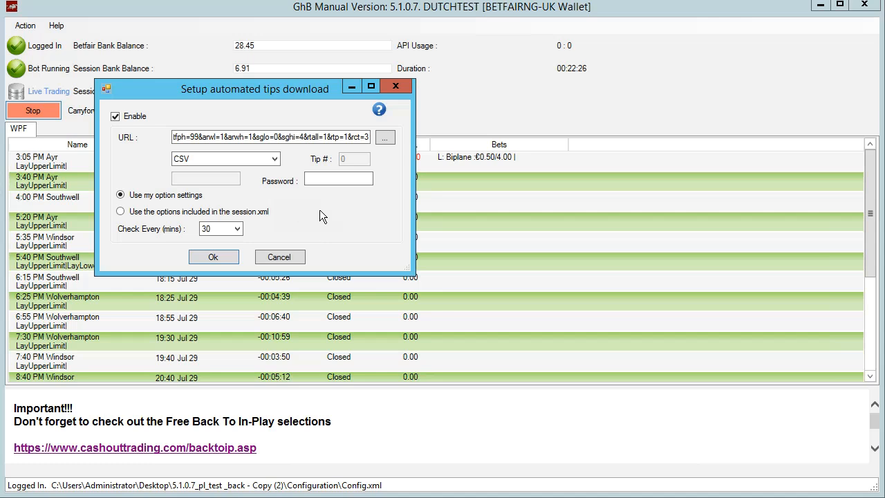
click(278, 257)
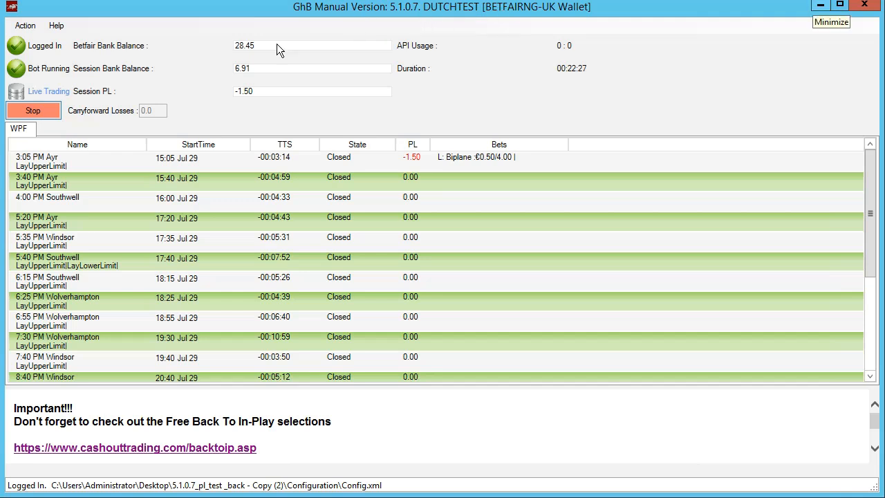
Review the bot configuration options, including the staking activation key field, and close the form without saving.
click(26, 28)
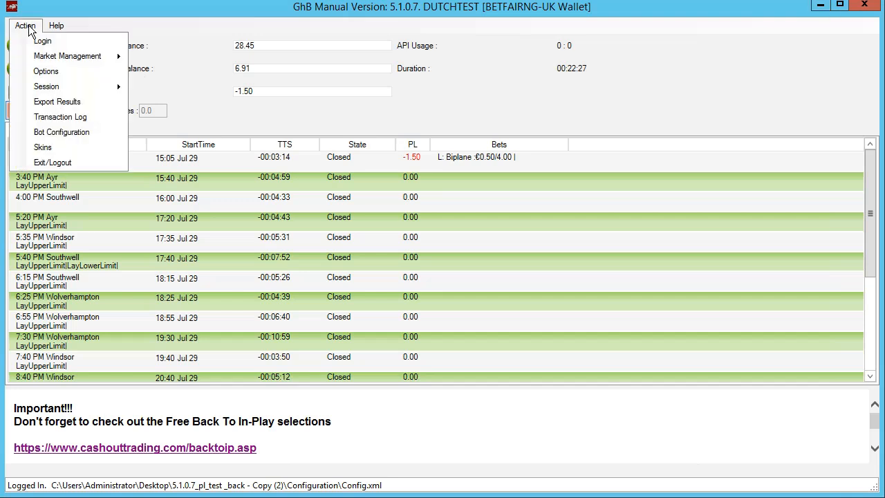
click(48, 132)
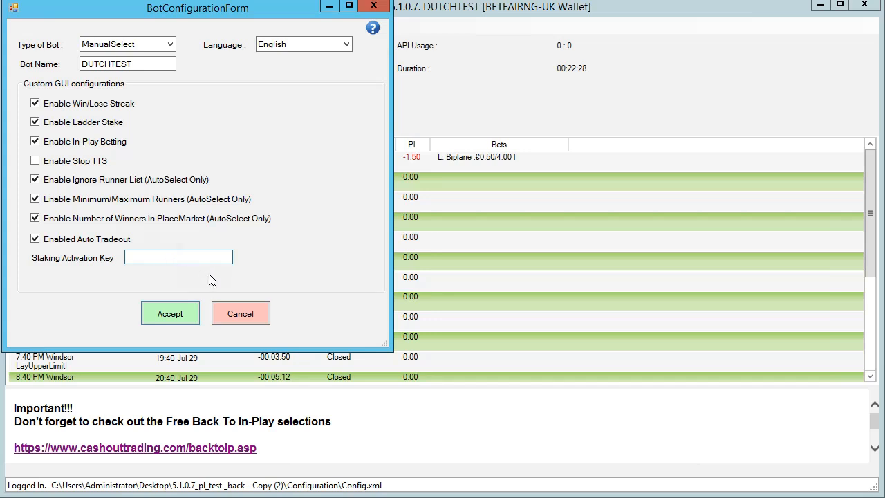
click(233, 314)
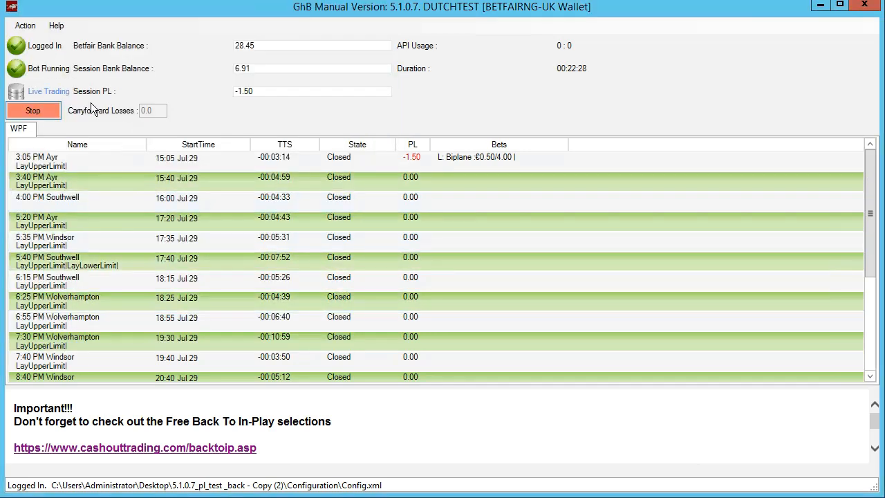
Open the bot options form and review the session, staking and stop profit/loss settings.
click(25, 25)
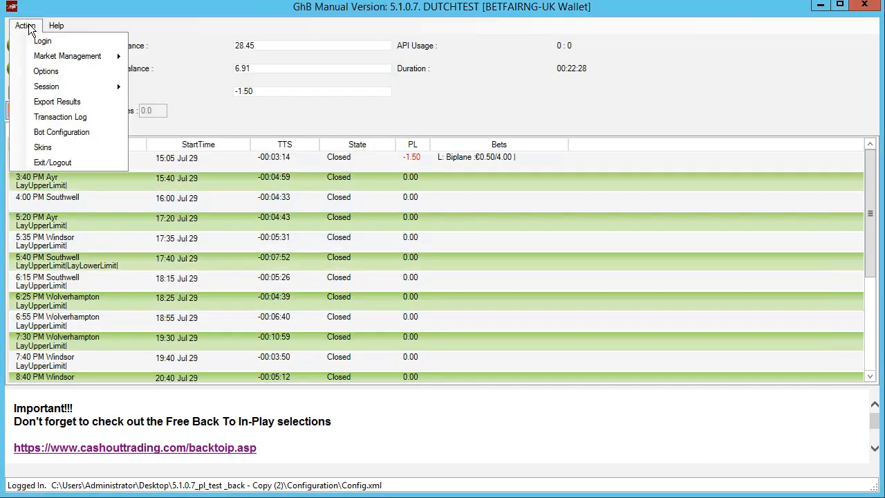
click(46, 70)
drag(83, 112, 116, 8)
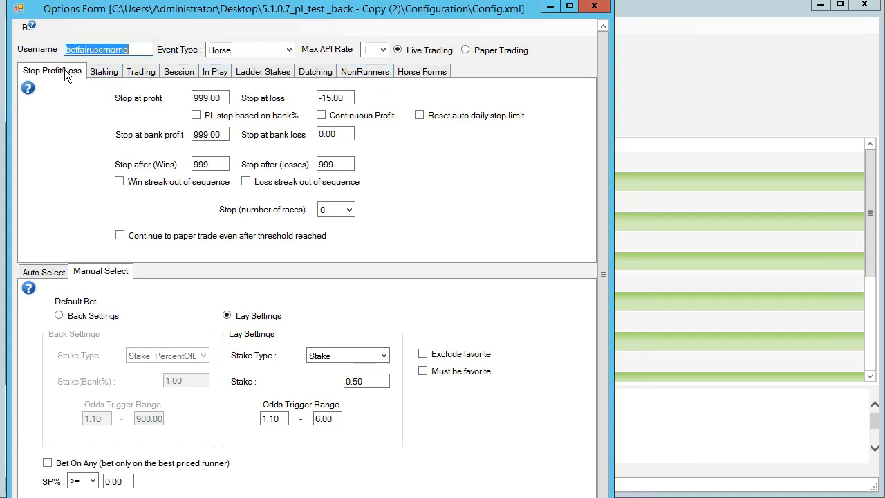
click(174, 72)
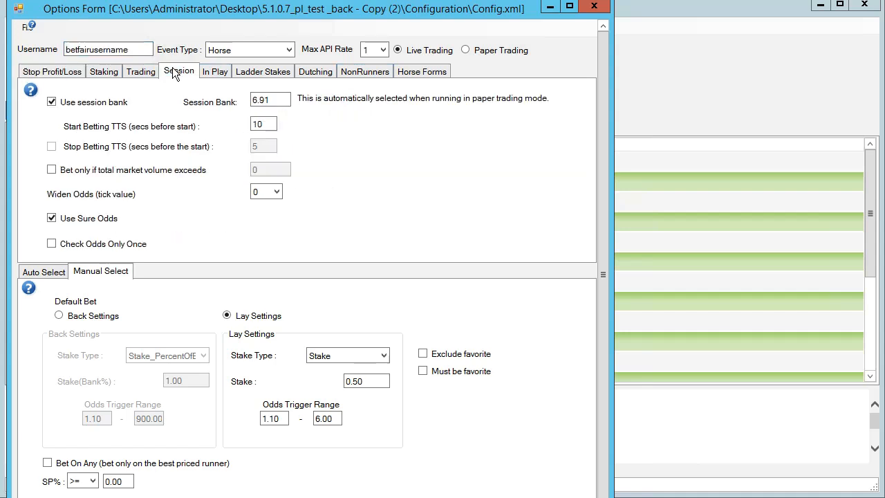
click(109, 76)
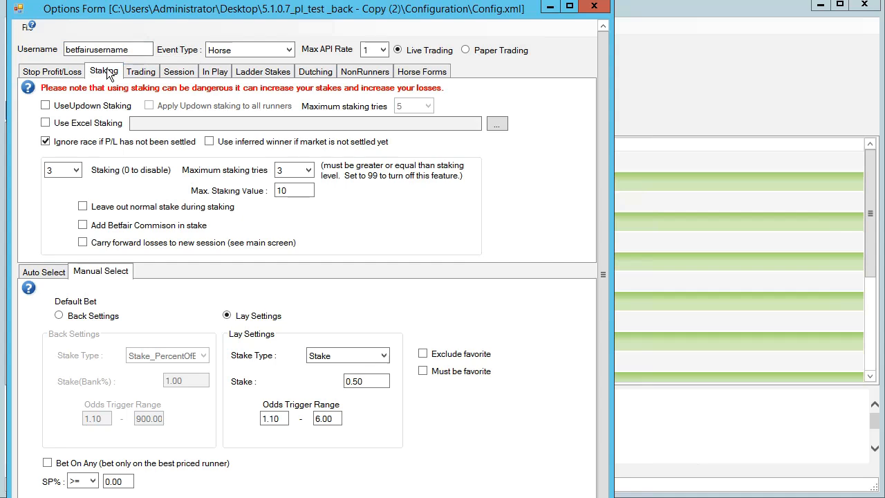
click(58, 76)
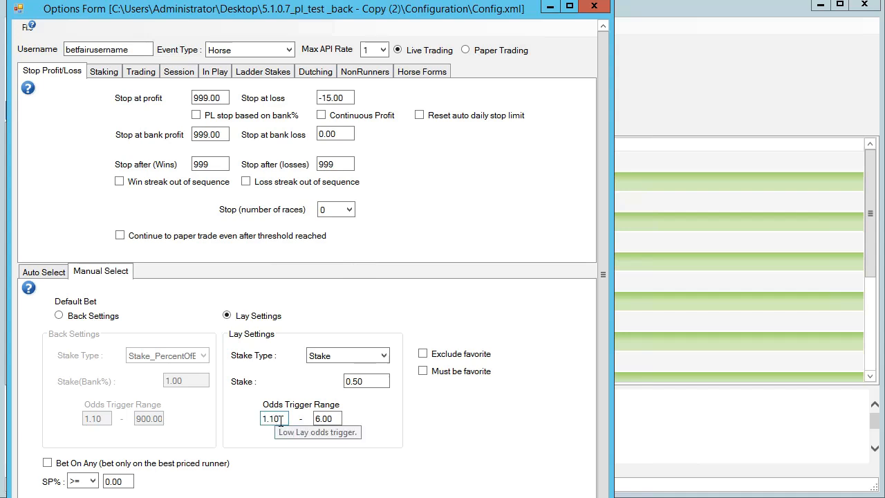
Check the odds trigger range and the stake in the manual select lay settings.
drag(280, 420, 262, 421)
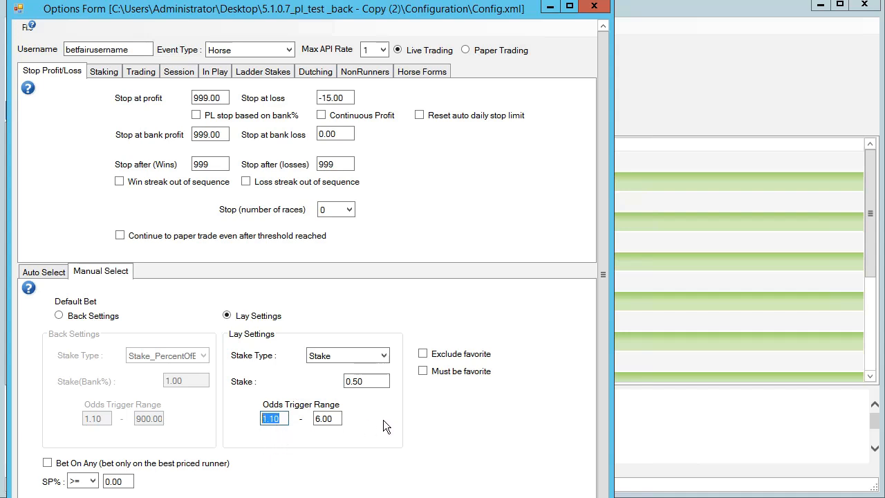
click(281, 418)
mouse_move(364, 379)
mouse_down()
mouse_move(345, 381)
mouse_move(352, 384)
mouse_up()
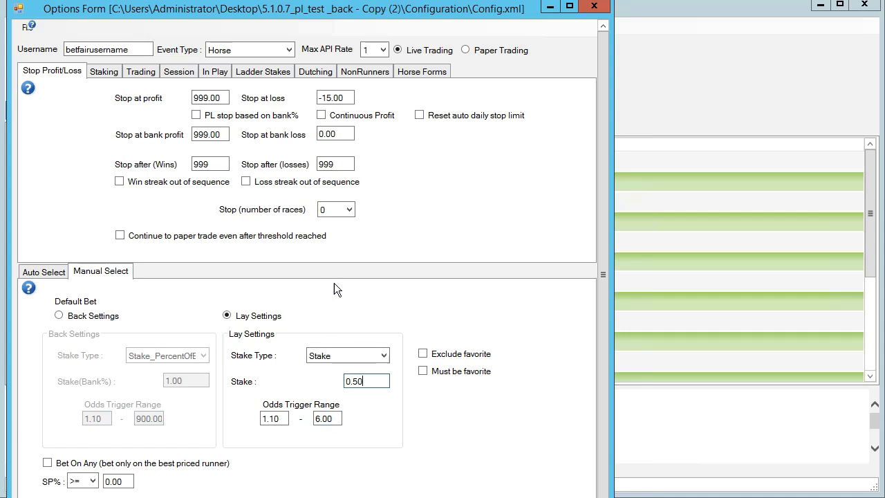
Set the stop at profit value to 0.01.
click(217, 98)
drag(217, 98, 195, 97)
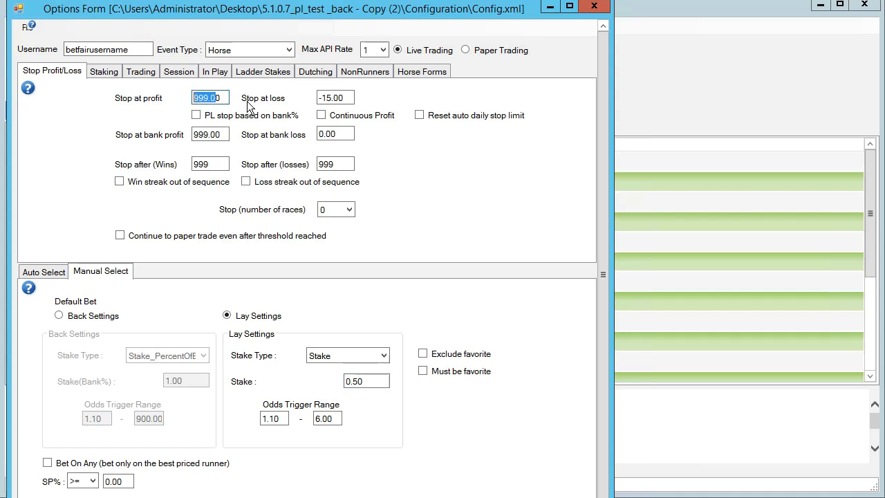
click(224, 97)
drag(224, 97, 185, 97)
text(0.01)
Check the stop at loss value and enable "Reset auto daily stop limit".
click(333, 97)
drag(326, 98, 338, 97)
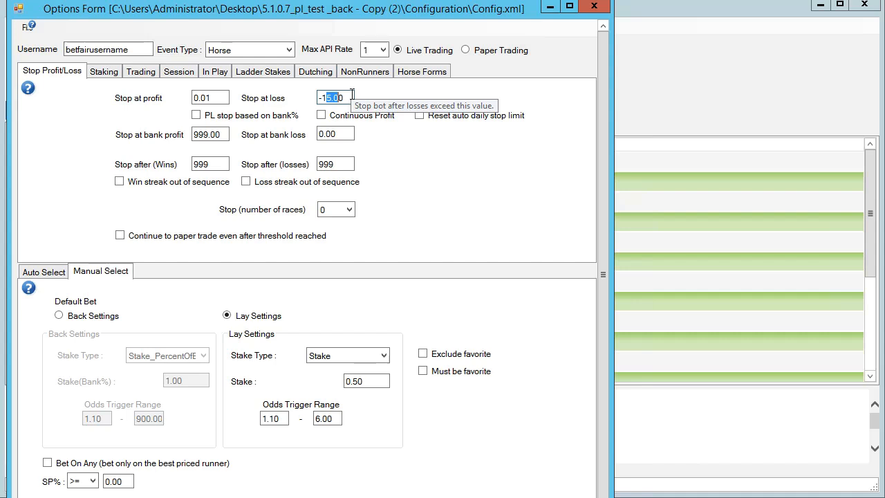
click(347, 94)
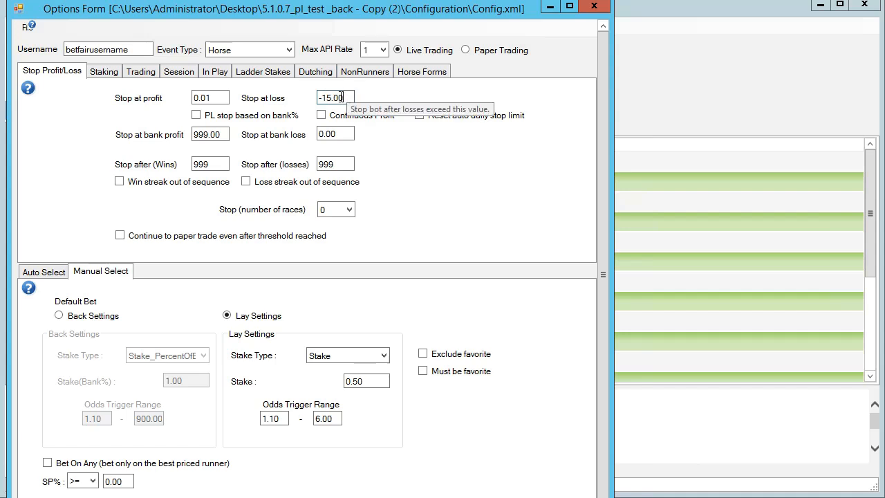
drag(343, 98, 320, 97)
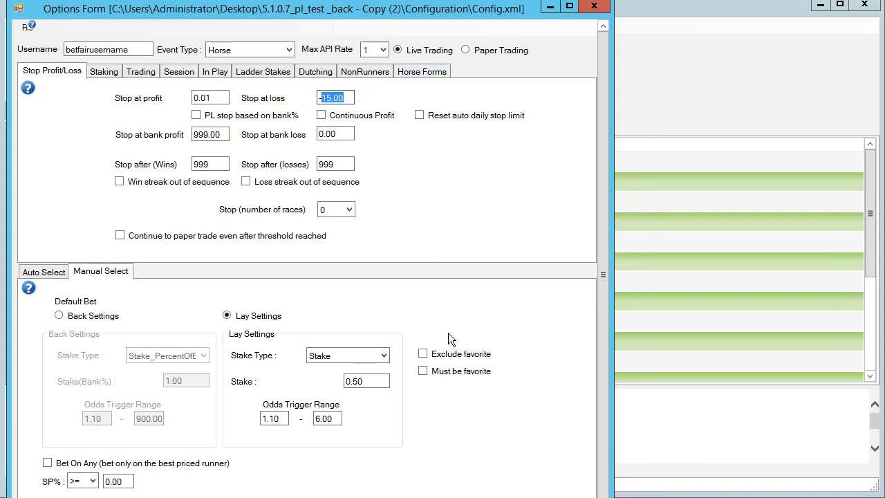
click(421, 114)
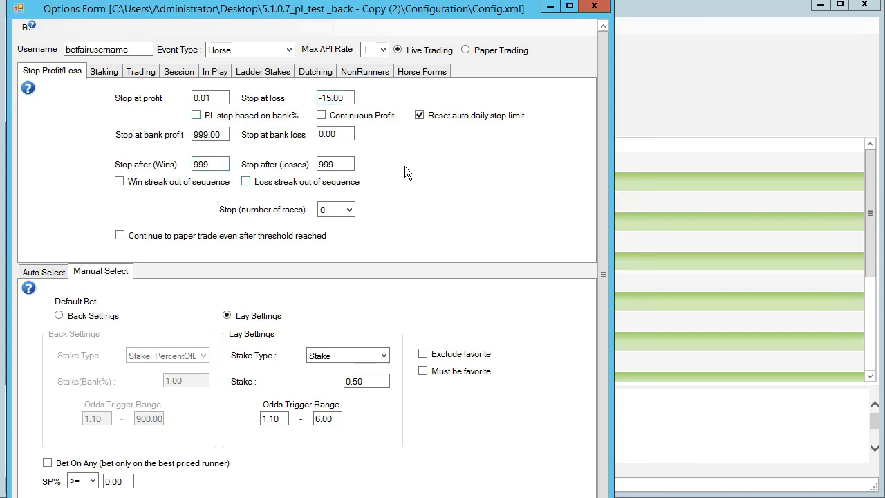
Set the stop at profit value to 999 and check the session bank setting.
double_click(211, 98)
text(999)
click(171, 71)
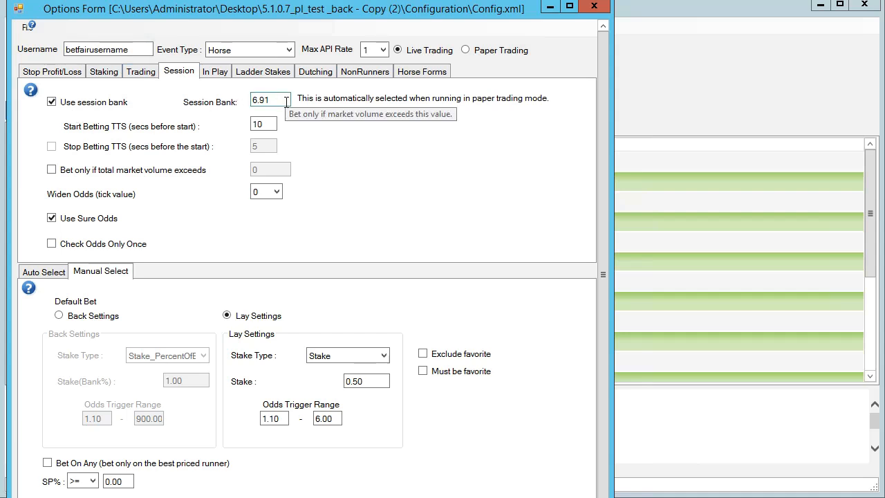
drag(286, 97, 230, 101)
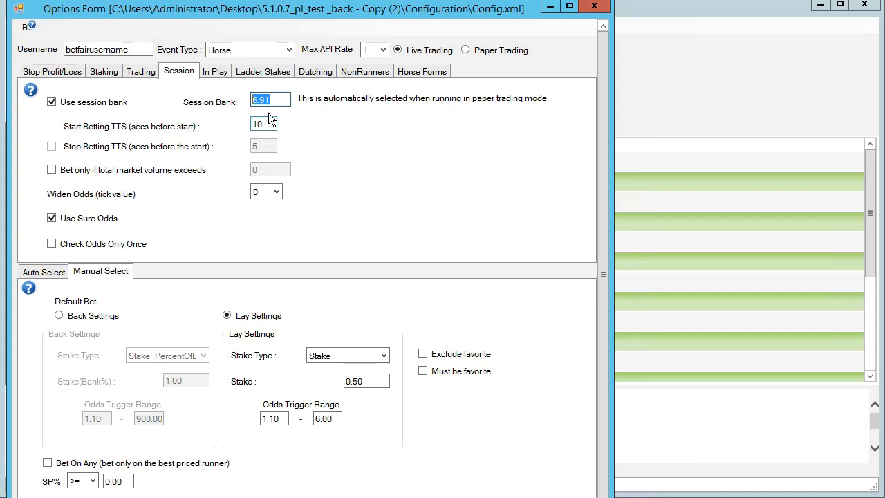
Choose Horse as the event type and check the "Use Sure Odds" option alongside the upper lay odds limit.
click(229, 50)
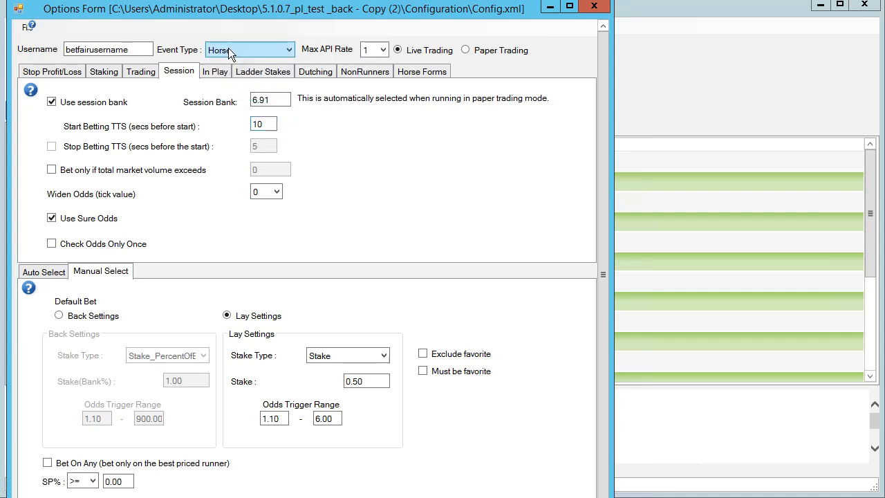
click(230, 50)
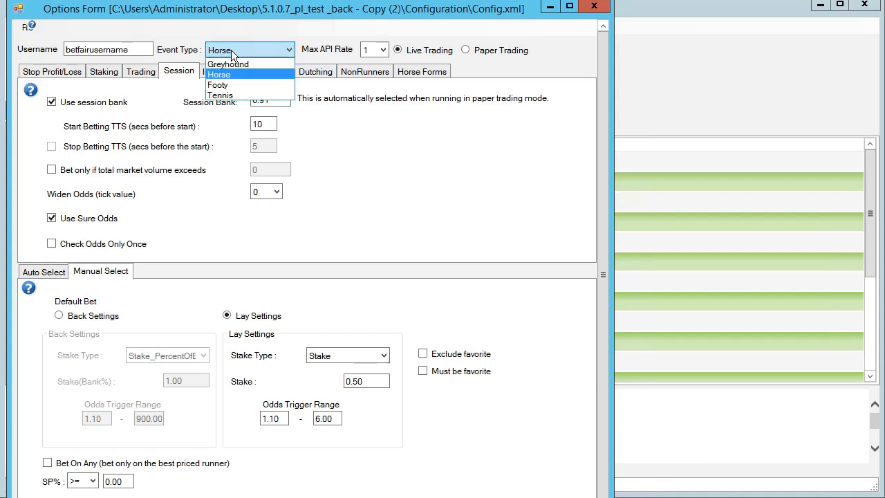
click(233, 73)
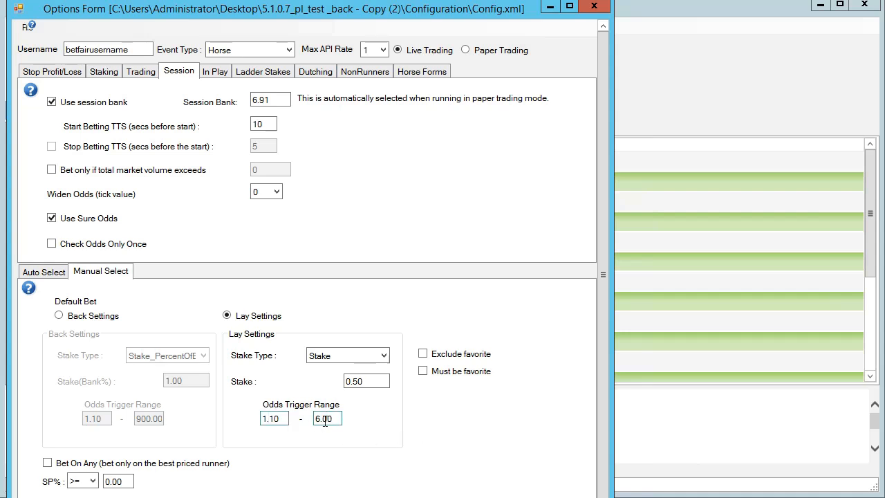
mouse_move(52, 221)
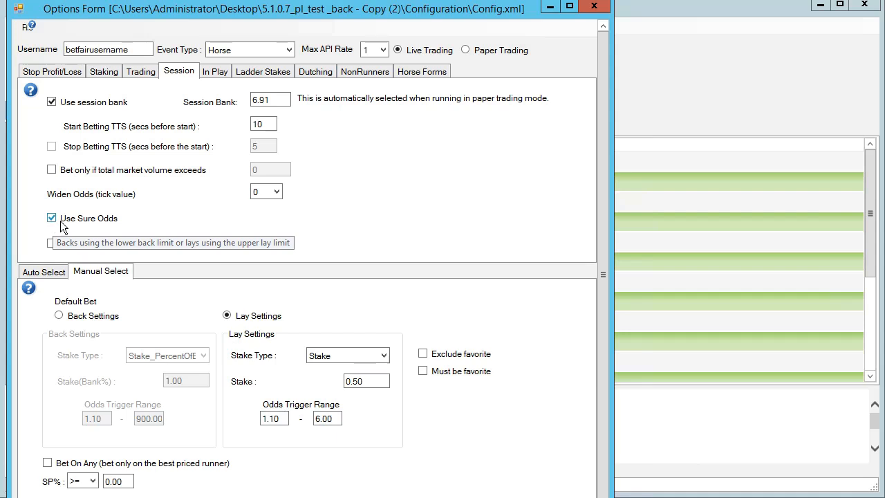
mouse_move(330, 418)
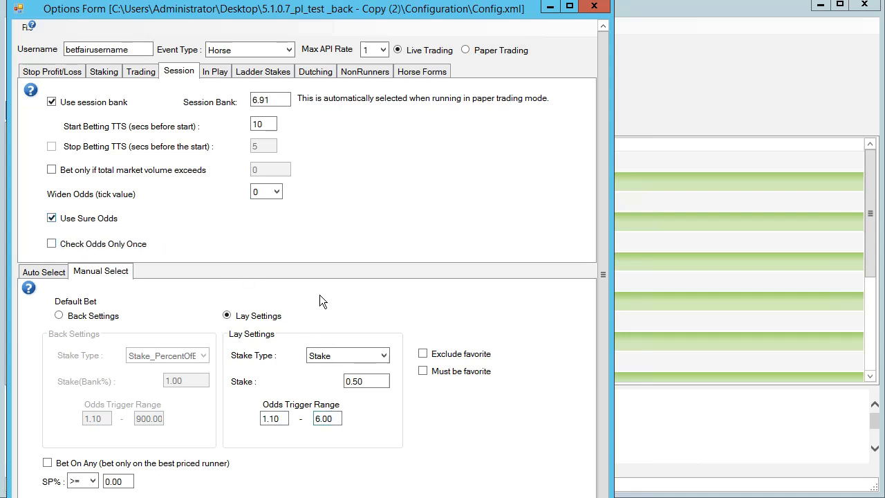
Check the lay odds trigger range, the Max API Rate choices, and the non-runner and in-play settings.
click(281, 417)
click(319, 420)
click(373, 52)
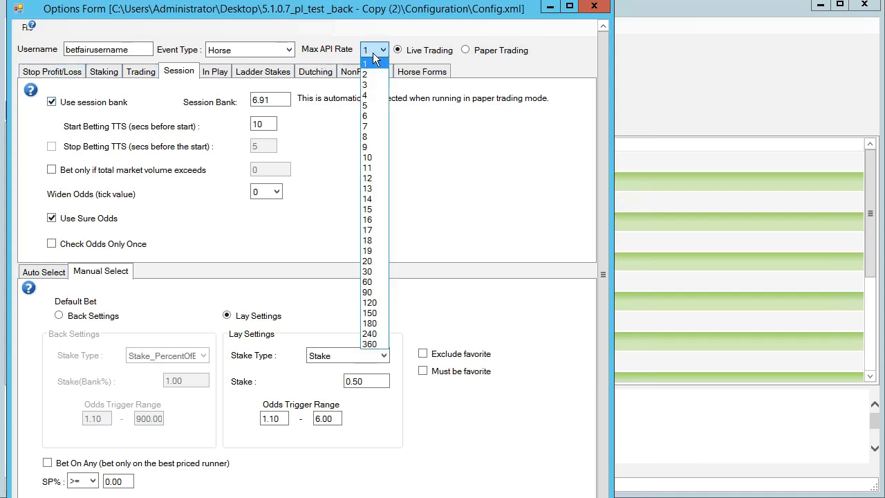
click(373, 53)
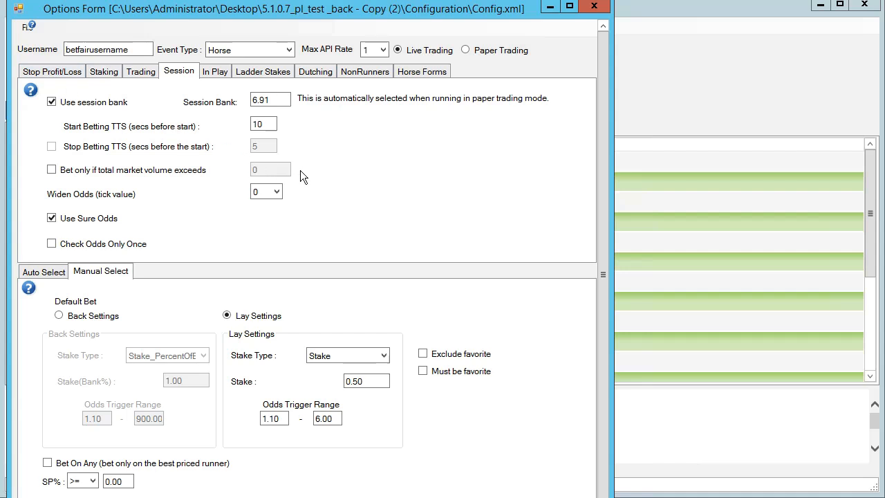
click(359, 72)
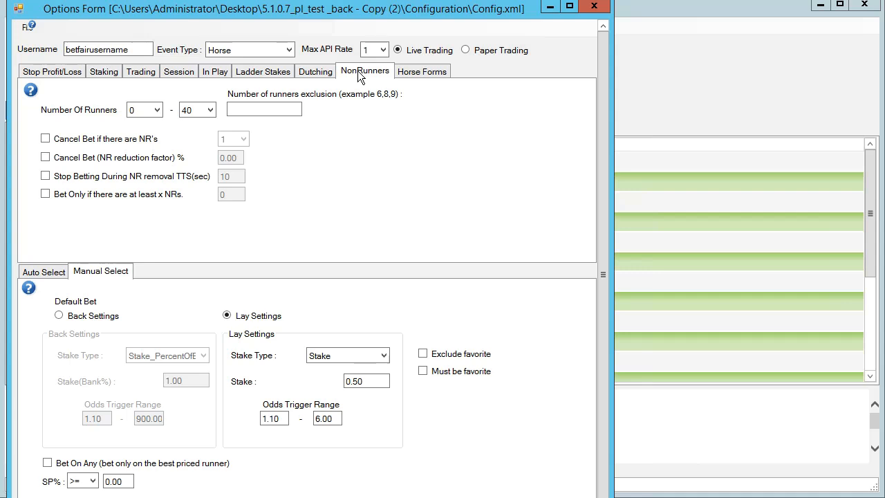
click(214, 71)
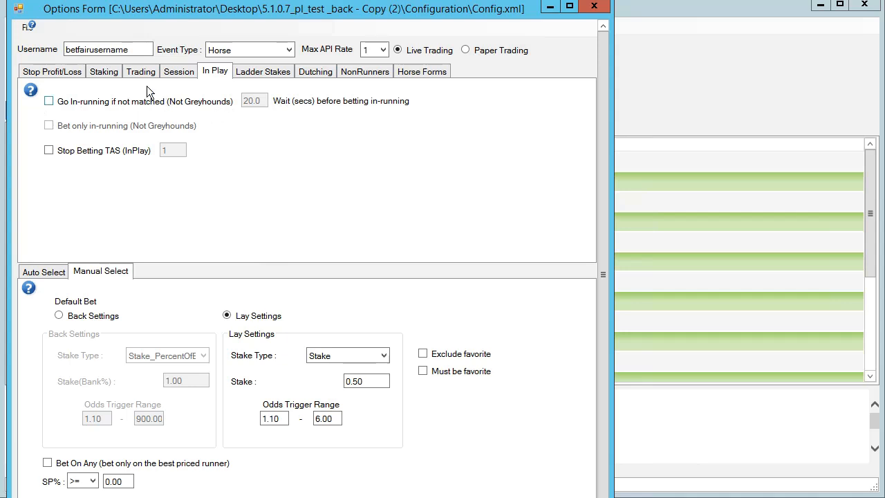
Review the standard staking options, including the maximum staking tries and the maximum staking value.
click(104, 67)
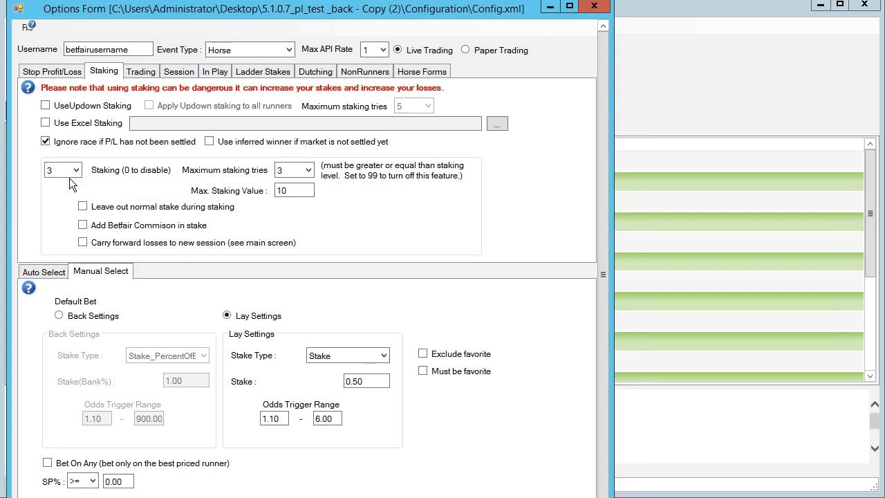
click(310, 170)
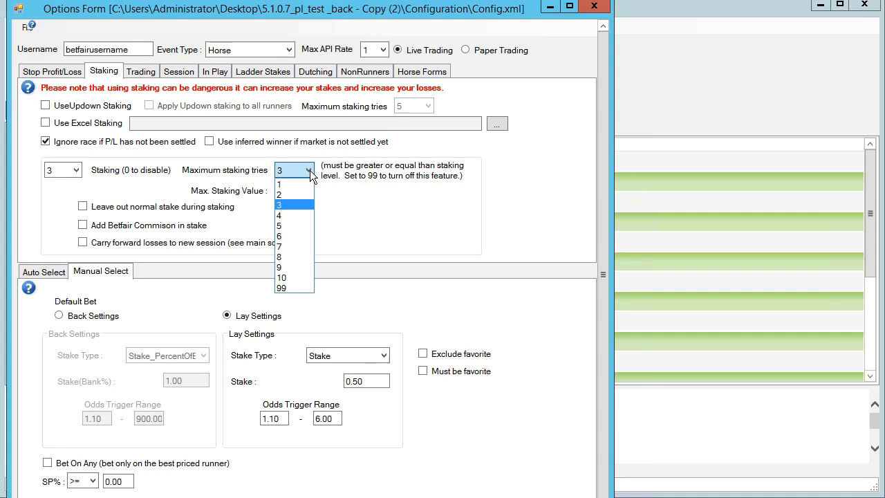
click(292, 206)
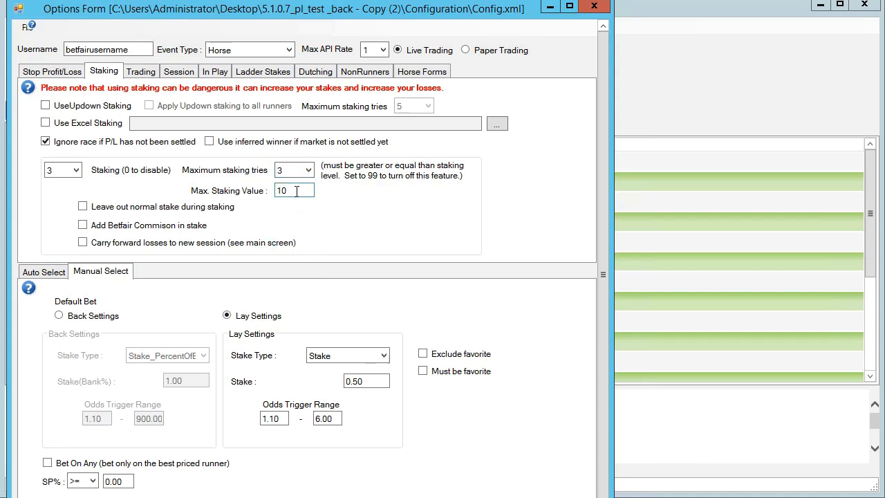
drag(296, 190, 226, 190)
Disable "Ignore race if P/L has not been settled", enable "UseUpdown Staking" with maximum staking tries of 3, and check the lay stake.
click(45, 140)
click(45, 105)
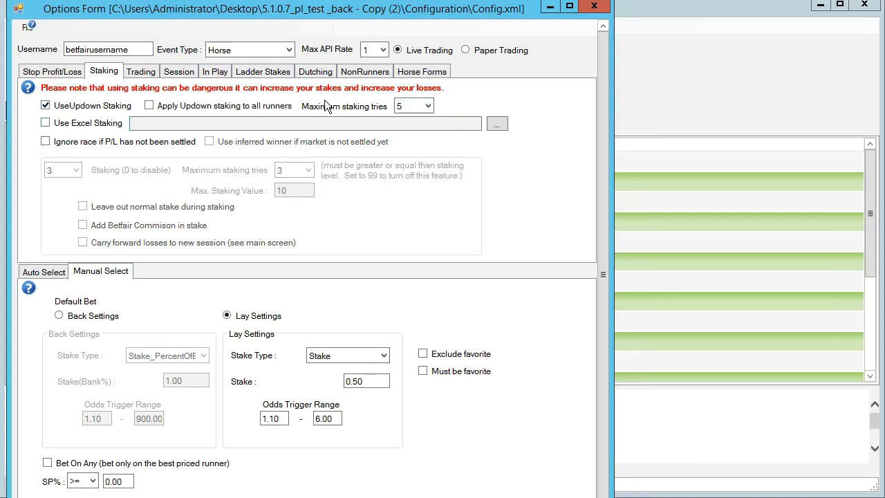
double_click(362, 381)
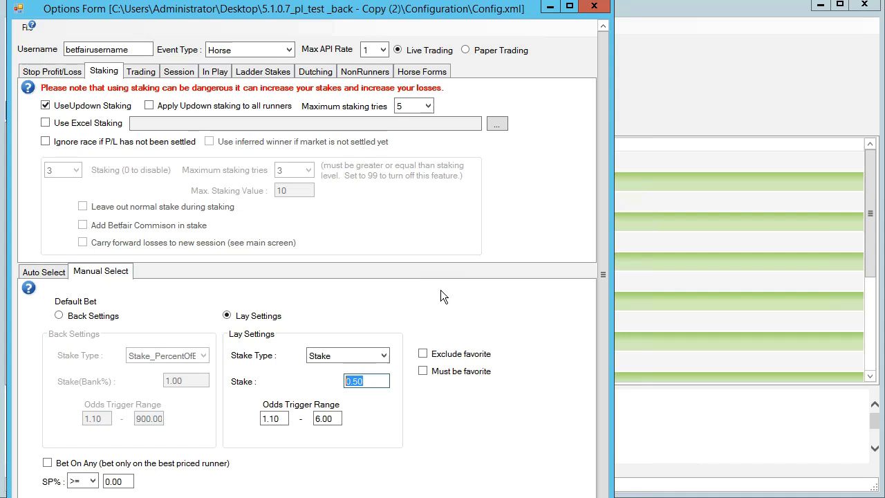
click(367, 384)
click(412, 107)
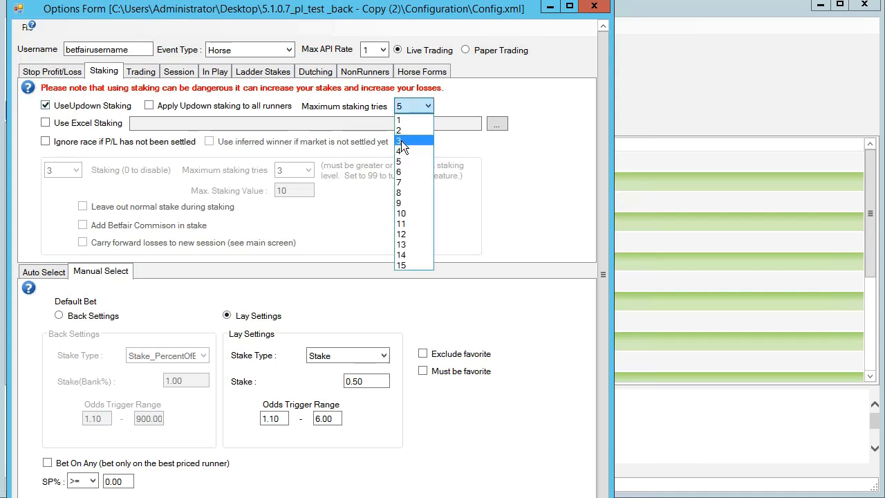
click(401, 139)
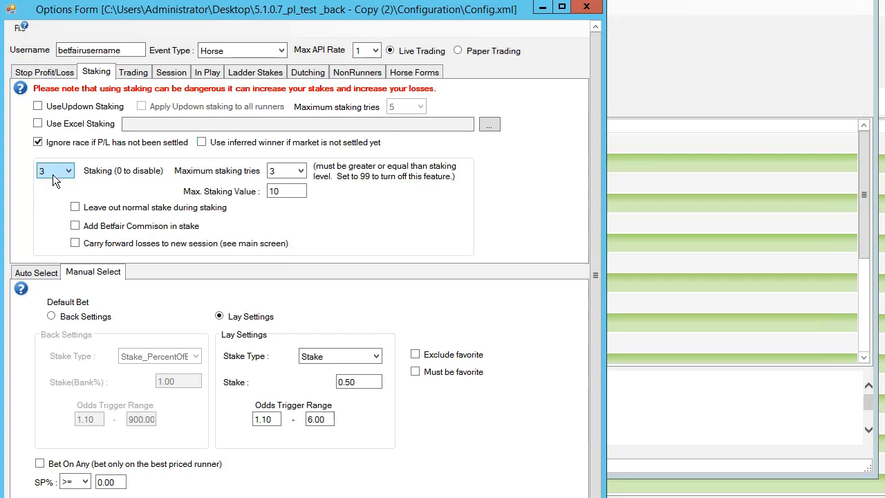
click(281, 174)
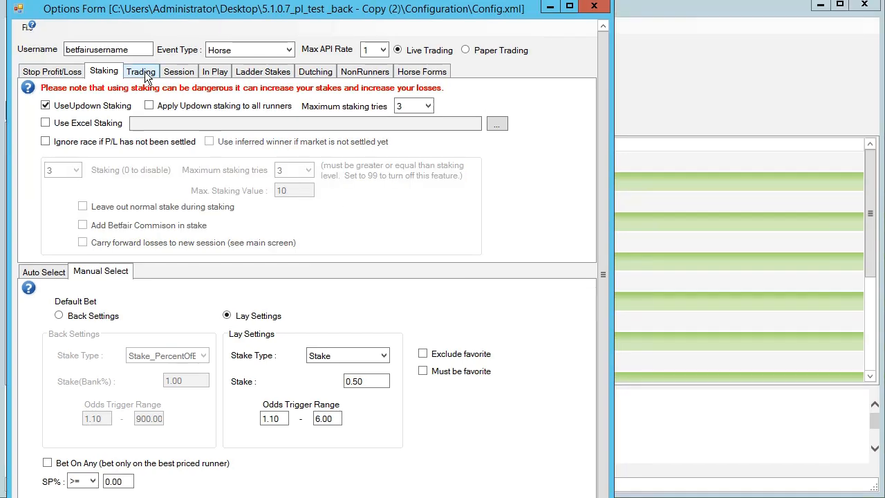
Review the Trading, In Play, Ladder Stakes, Horse Forms and Stop Profit/Loss settings, and close the options form without saving.
click(144, 71)
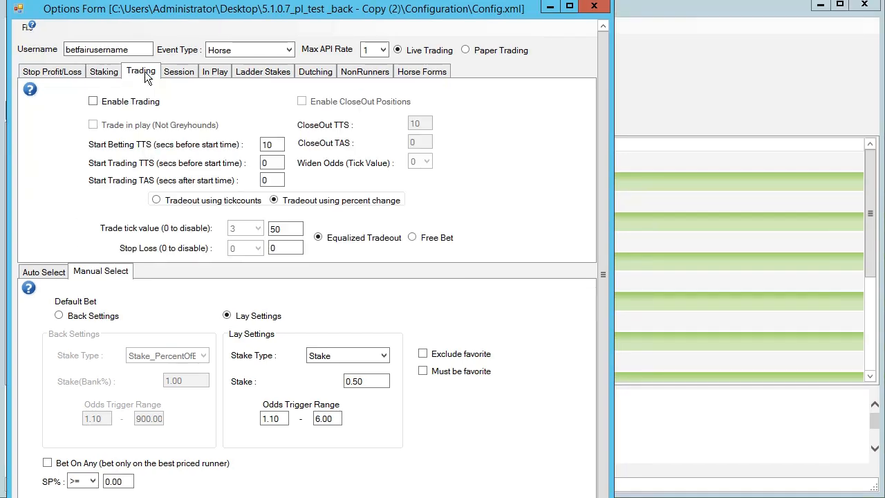
click(209, 73)
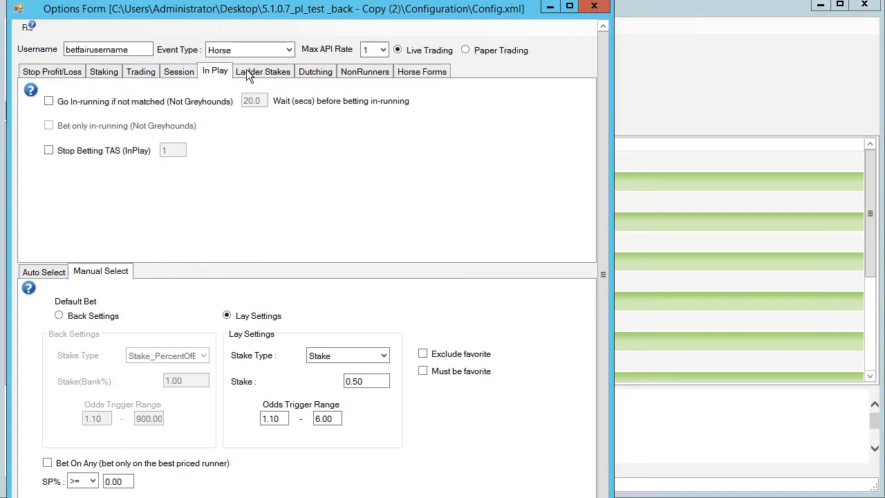
click(284, 73)
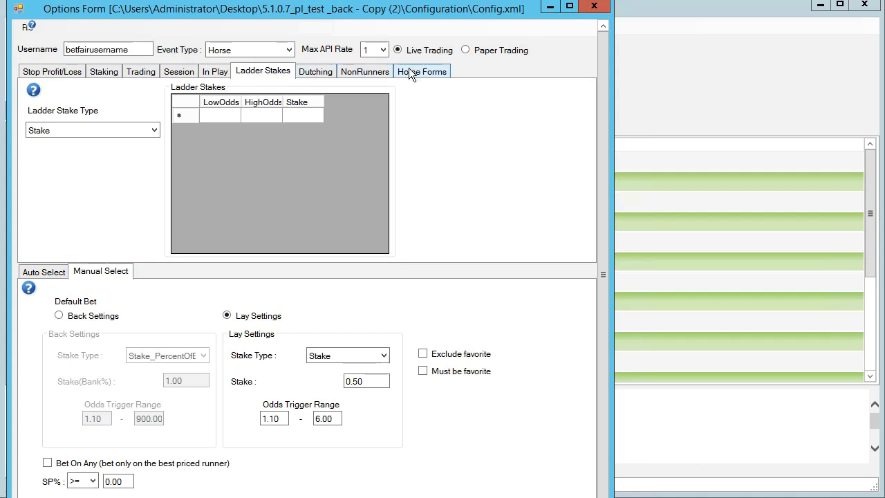
click(436, 72)
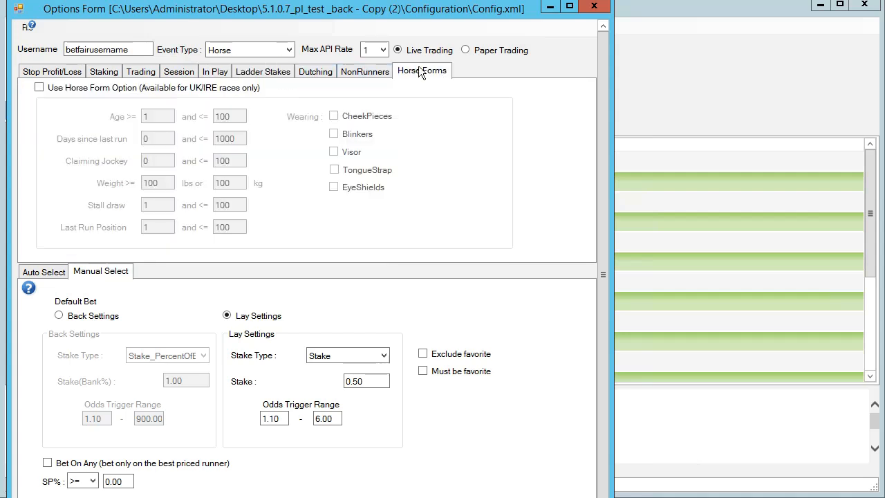
click(52, 70)
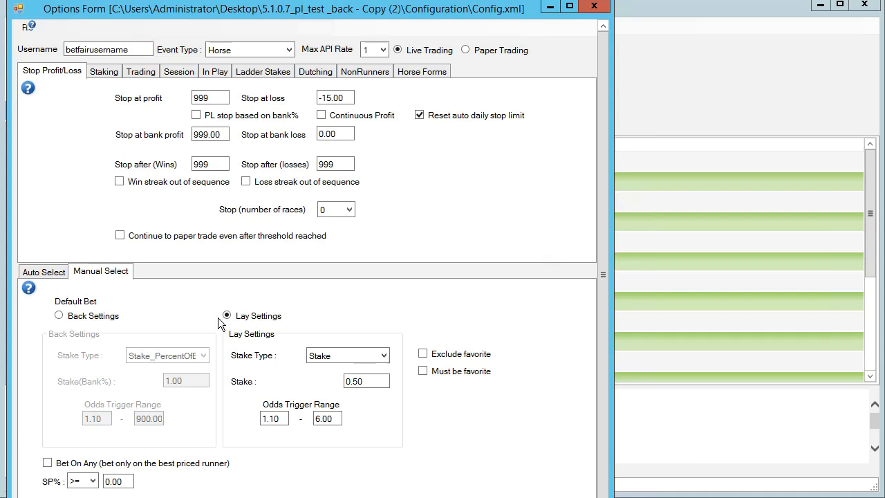
drag(395, 14, 424, 0)
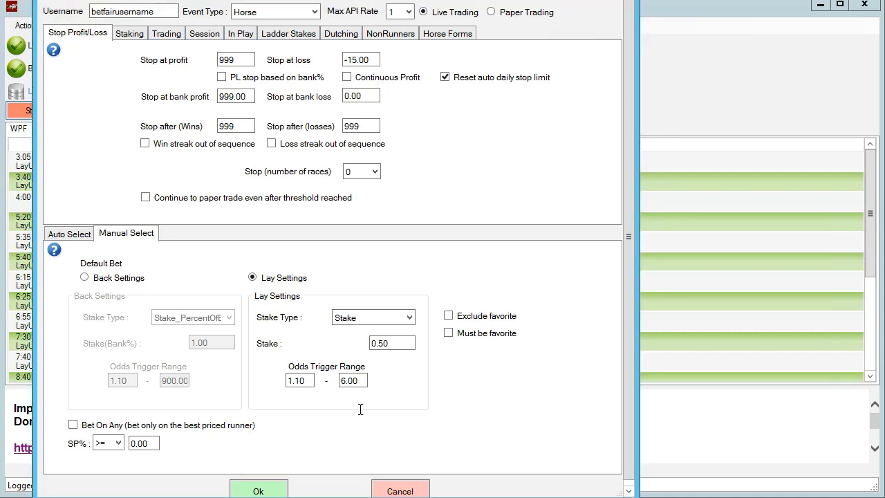
click(400, 483)
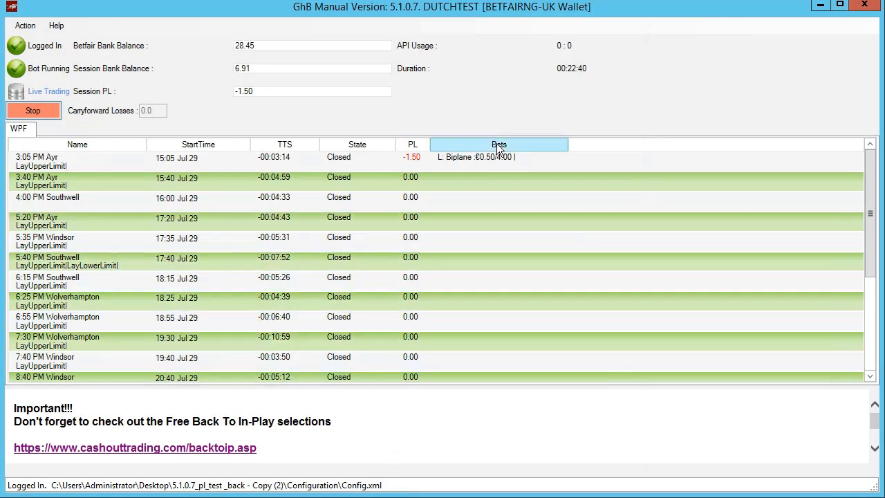
Inspect the lay selection for the 1:50 PM Goodwood race without changing it, and the bet placed on the 3:05 PM Ayr race.
click(873, 299)
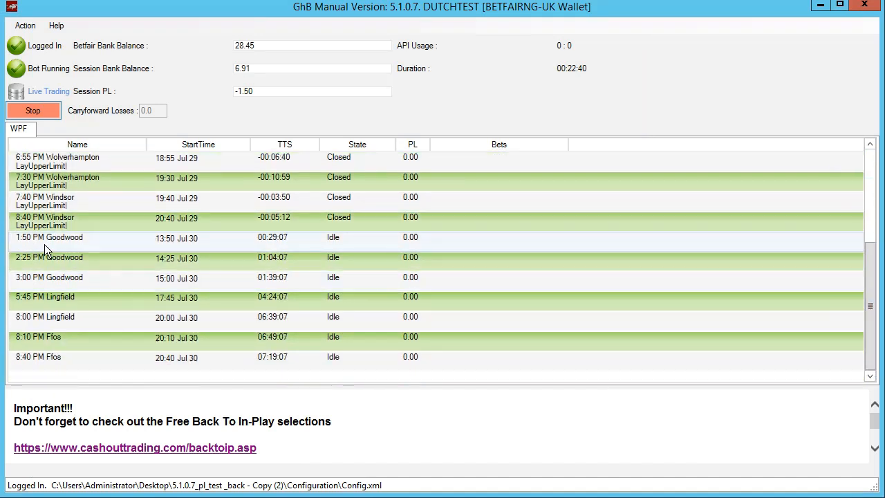
click(99, 240)
double_click(98, 240)
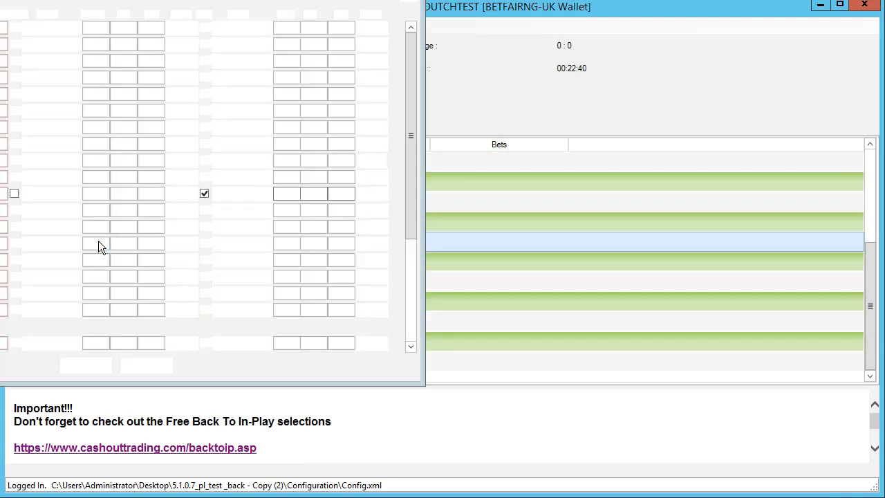
drag(0, 0, 188, 10)
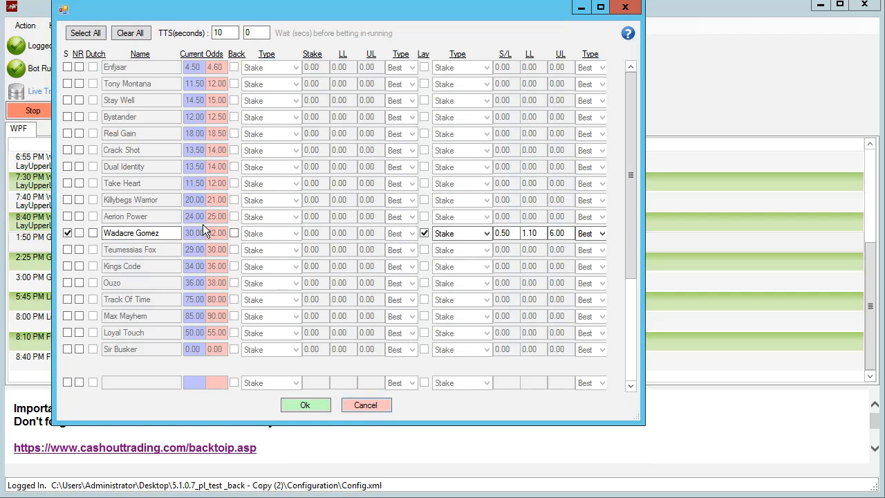
click(365, 405)
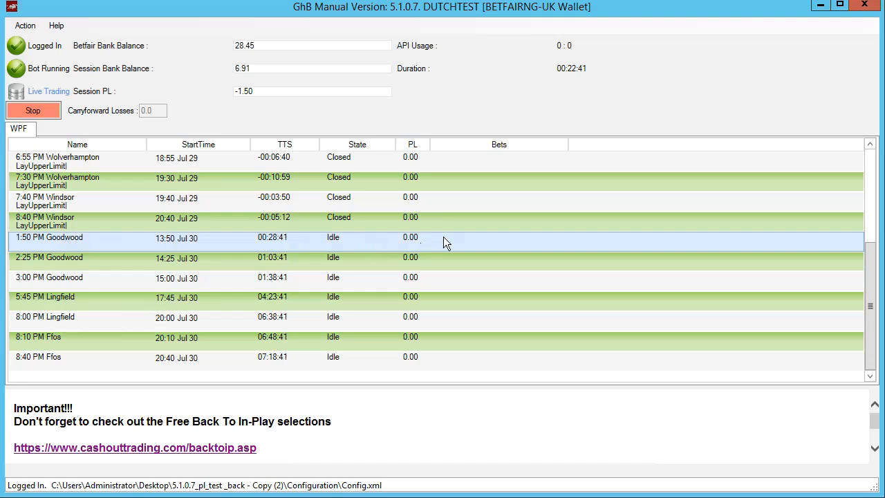
drag(876, 301, 875, 204)
click(503, 162)
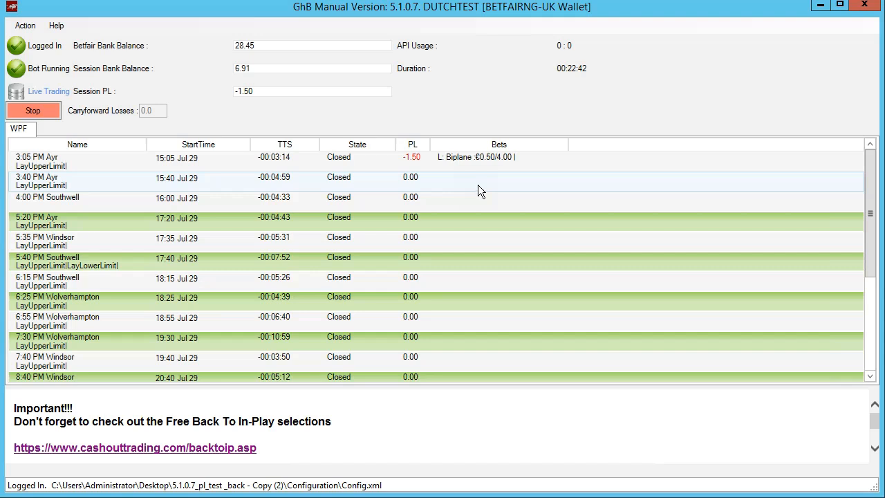
Switch to the TTS+ research page and review the lay method's month-by-month results with 1 point staking.
key(alt+Tab)
drag(878, 317, 873, 62)
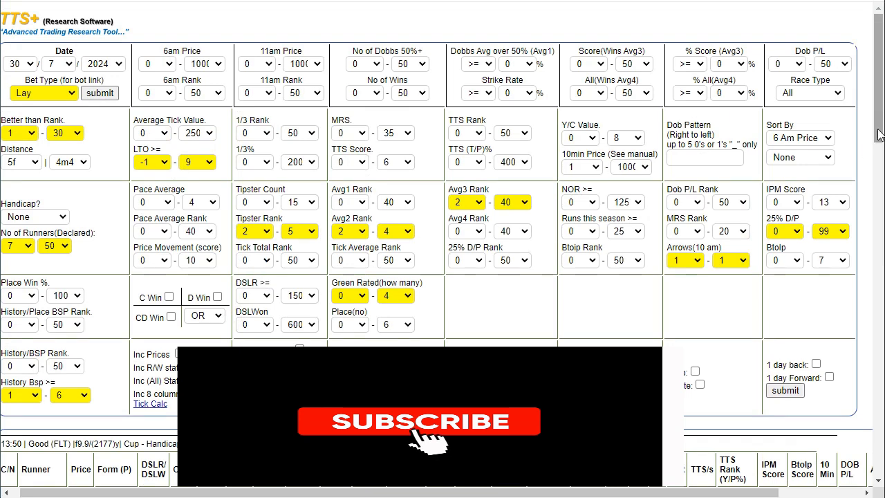
drag(880, 123, 834, 464)
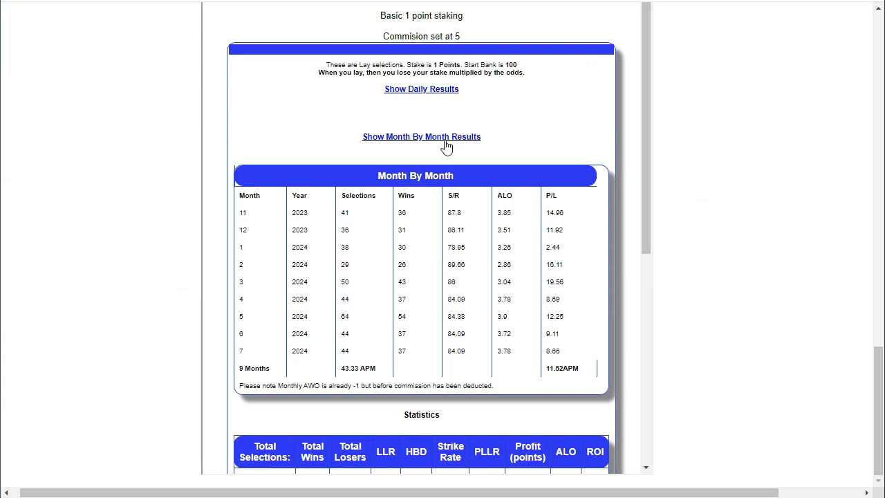
drag(643, 224, 662, 172)
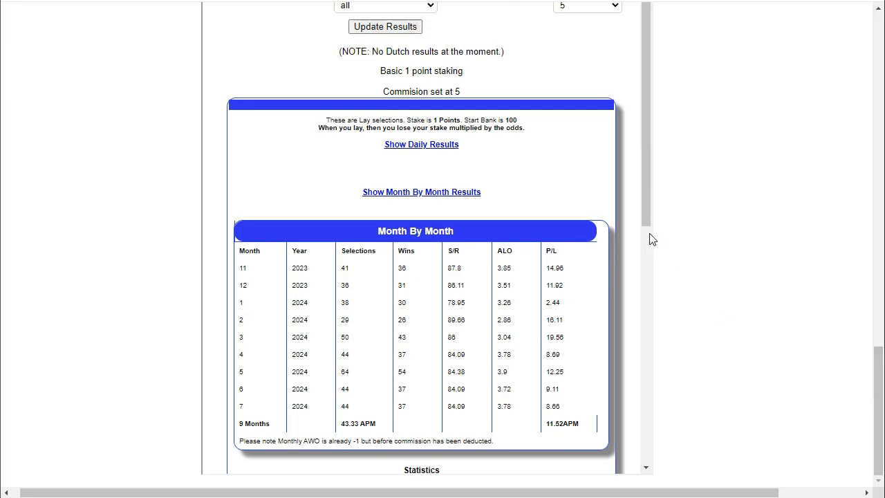
drag(642, 209, 649, 235)
Review the lay method's highlighted filter settings and the race selections listed for 30/7/2024.
drag(880, 364, 849, 44)
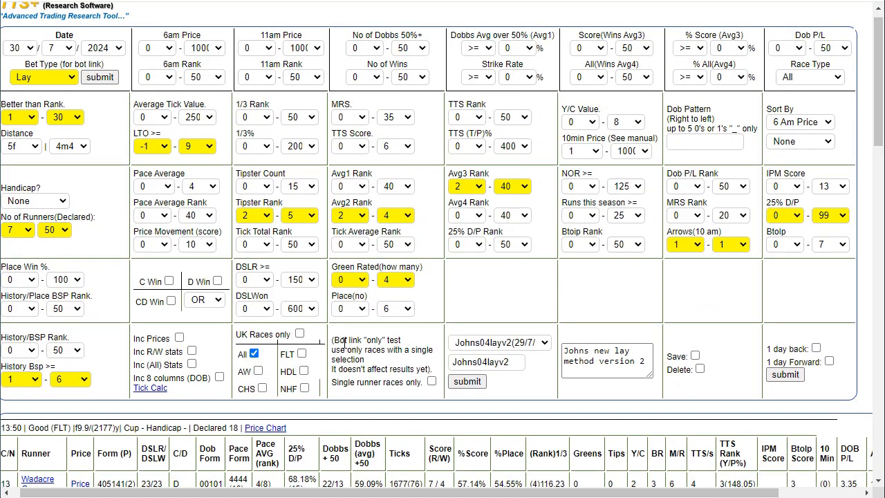
scroll(351, 335, down, 1)
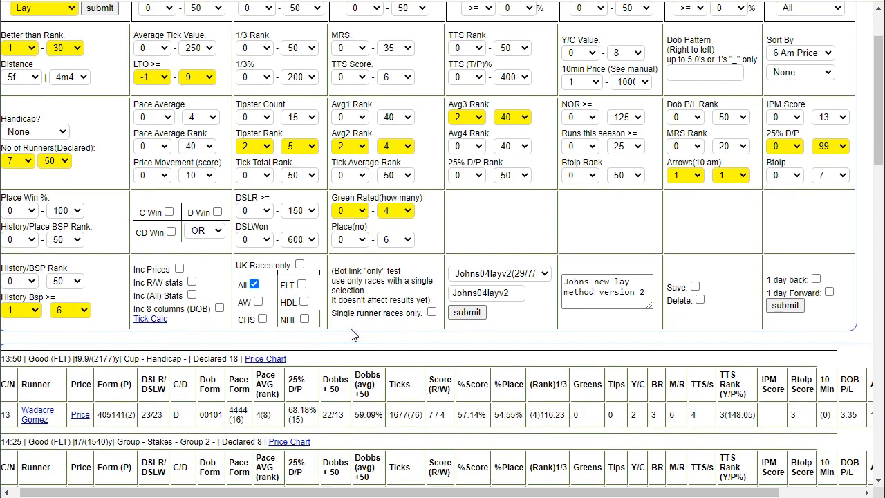
scroll(351, 335, up, 1)
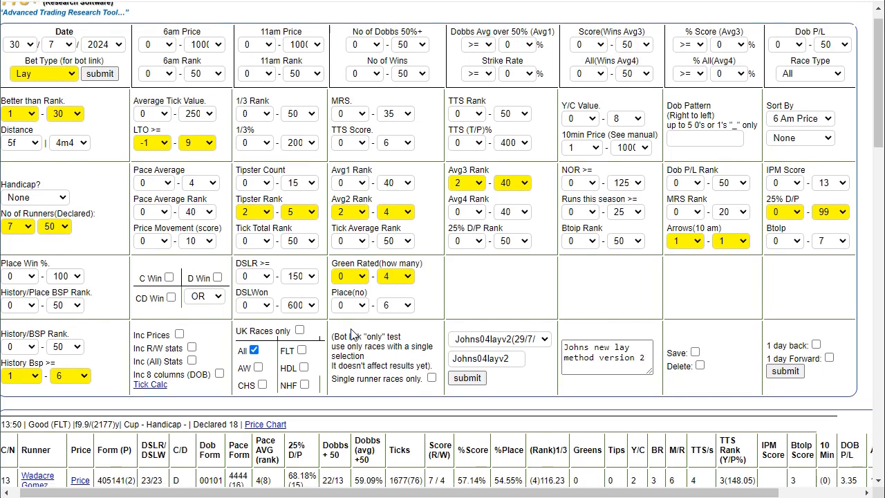
scroll(352, 335, down, 2)
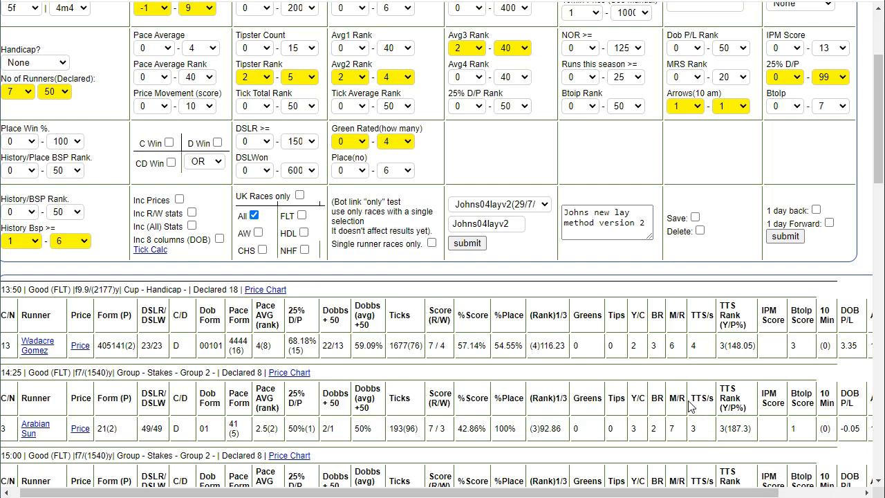
scroll(677, 399, up, 2)
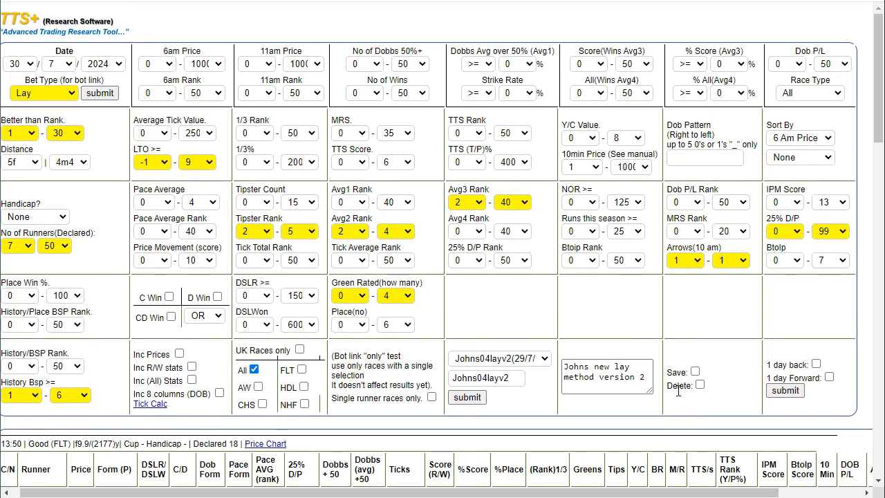
scroll(677, 385, down, 2)
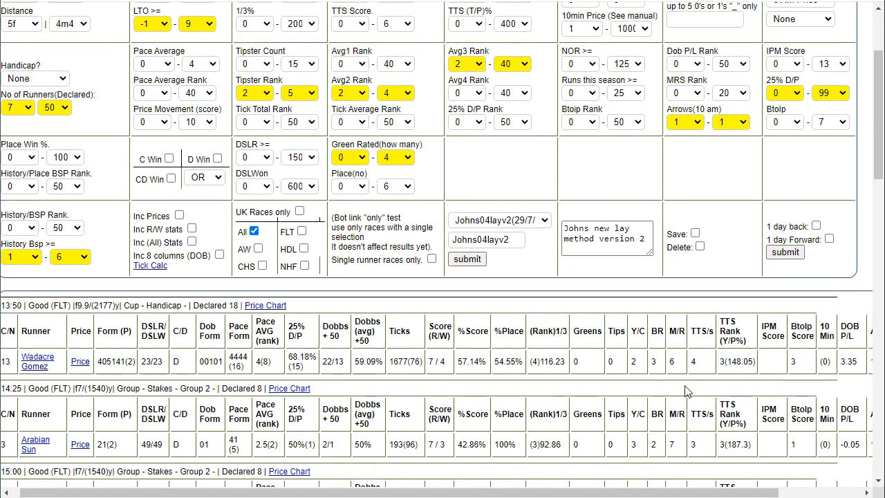